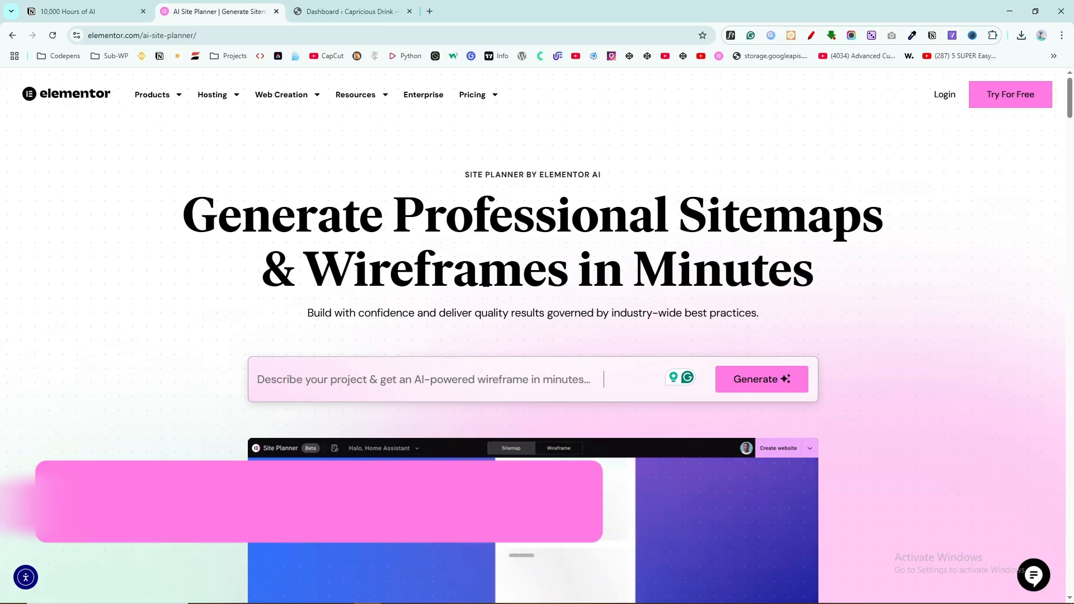
Generate a site plan from the description "A business website for a skincare brand".
left_click(348, 375)
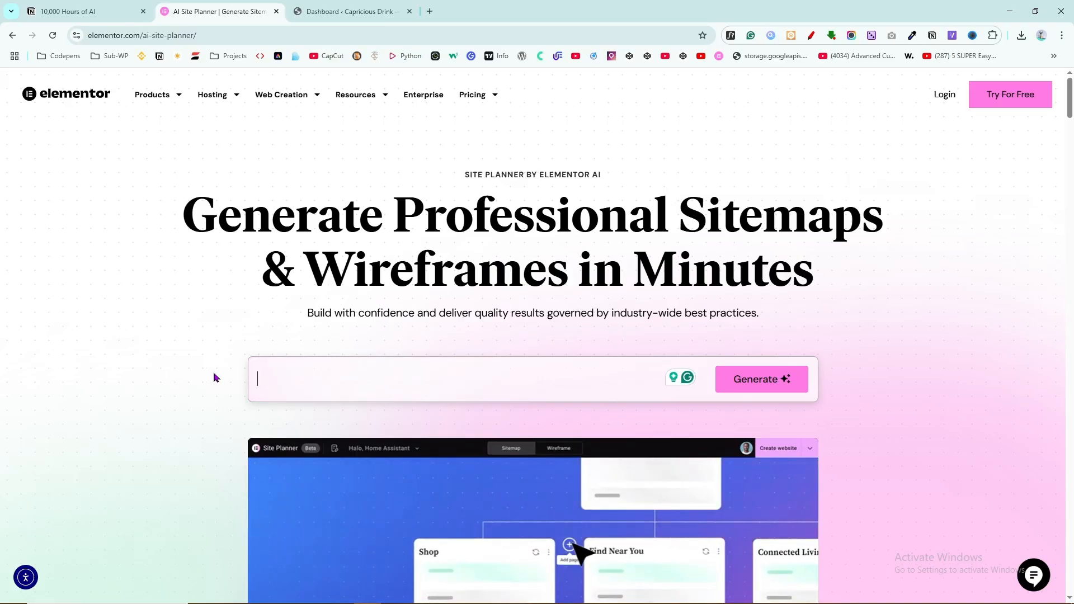
left_click(332, 383)
type("A business website for a skincare brand")
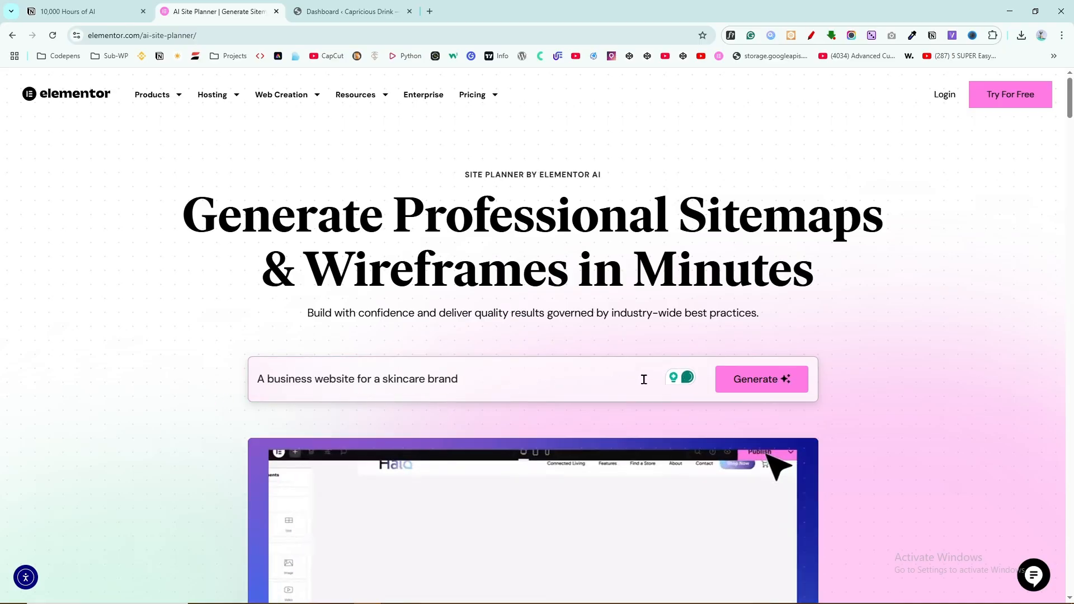
left_click(759, 386)
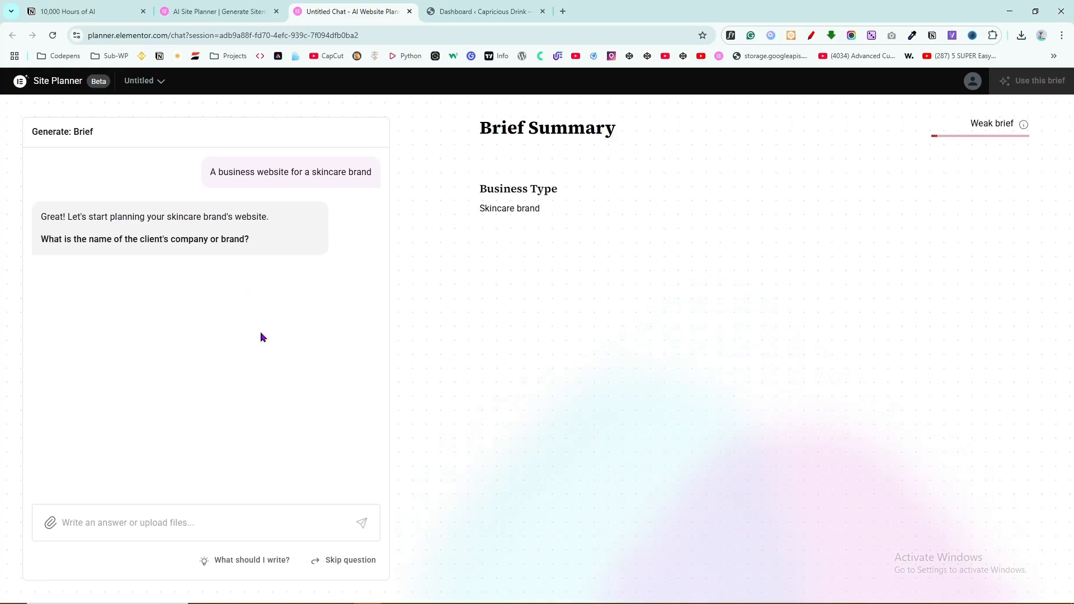
Answer the brief questions with Bornomala as the client's brand name and Offer skincare tips as what the business showcases.
left_click(153, 518)
type("Bornomala")
key("Return")
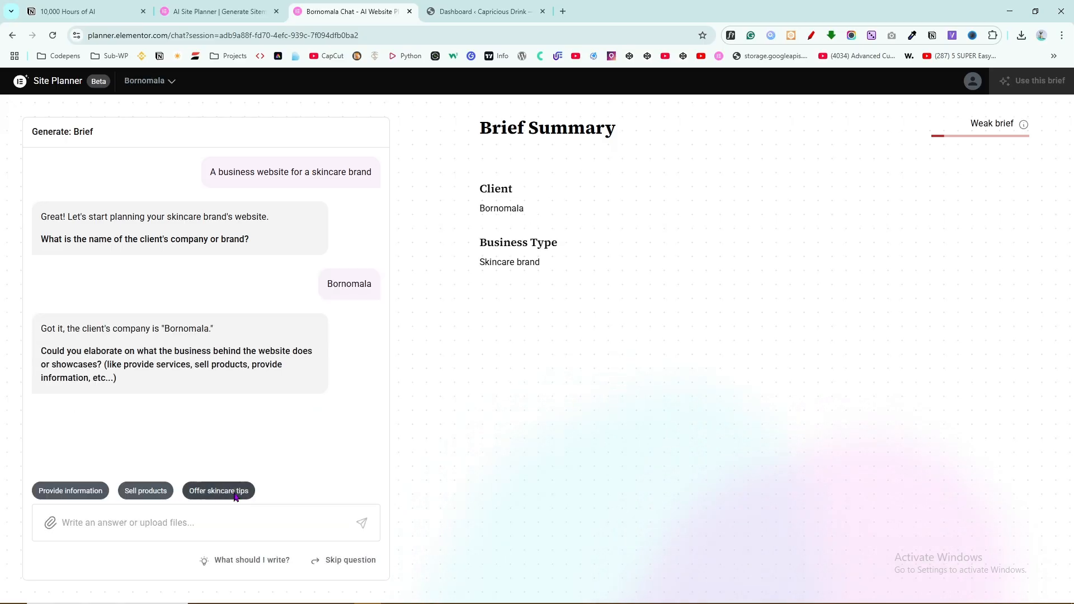
left_click(235, 495)
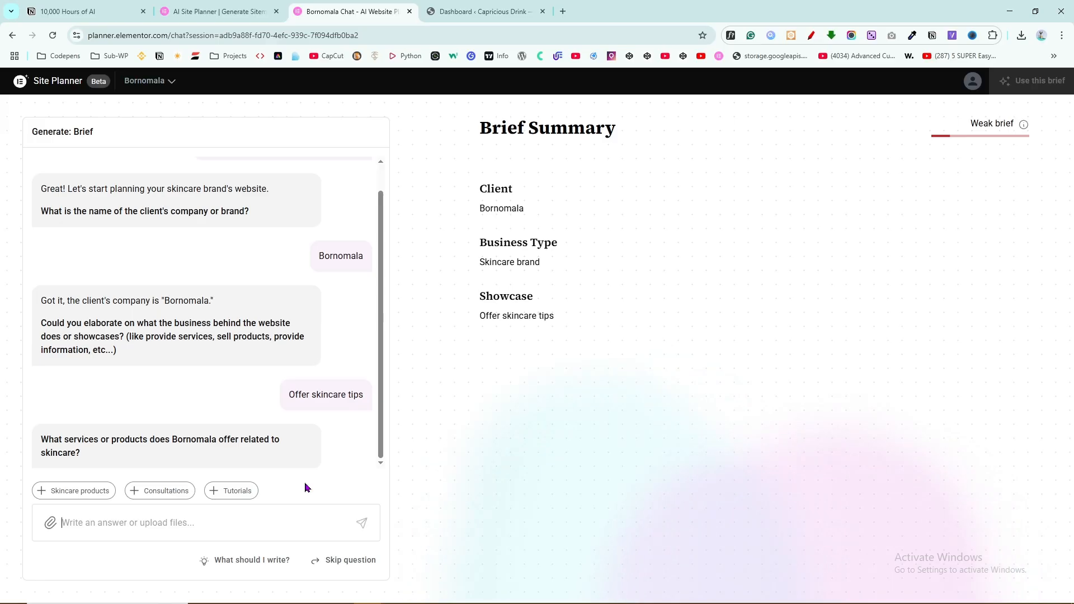
Submit Skincare products and Consultations as the services the brand offers.
left_click(50, 491)
left_click(173, 491)
left_click(362, 522)
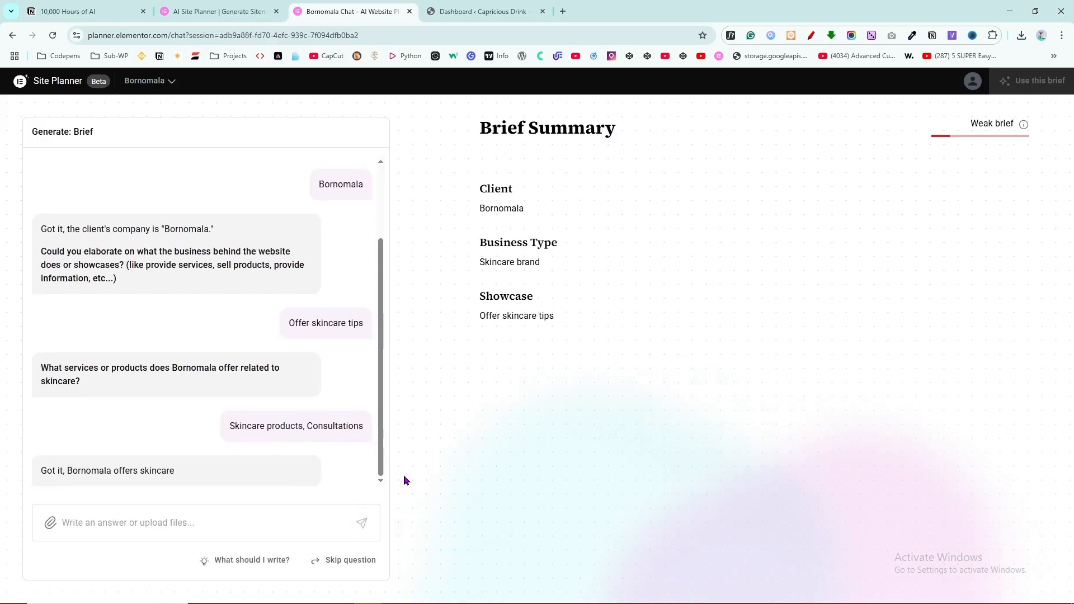
Submit Increase sales, Build brand awareness and Engage with customers as the website's key objectives.
left_click(61, 491)
left_click(158, 492)
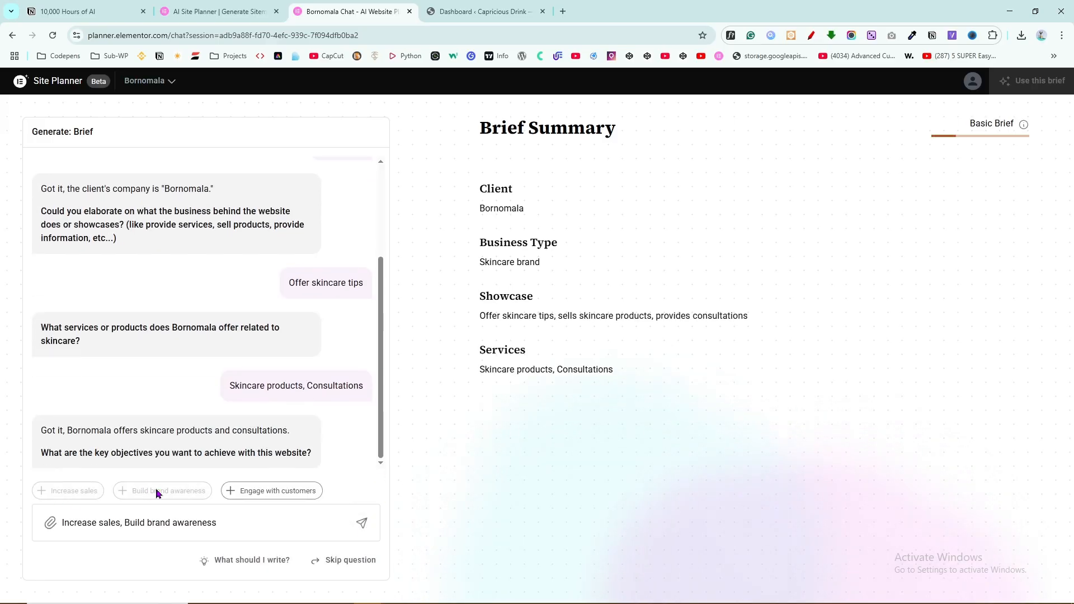
left_click(272, 491)
left_click(362, 523)
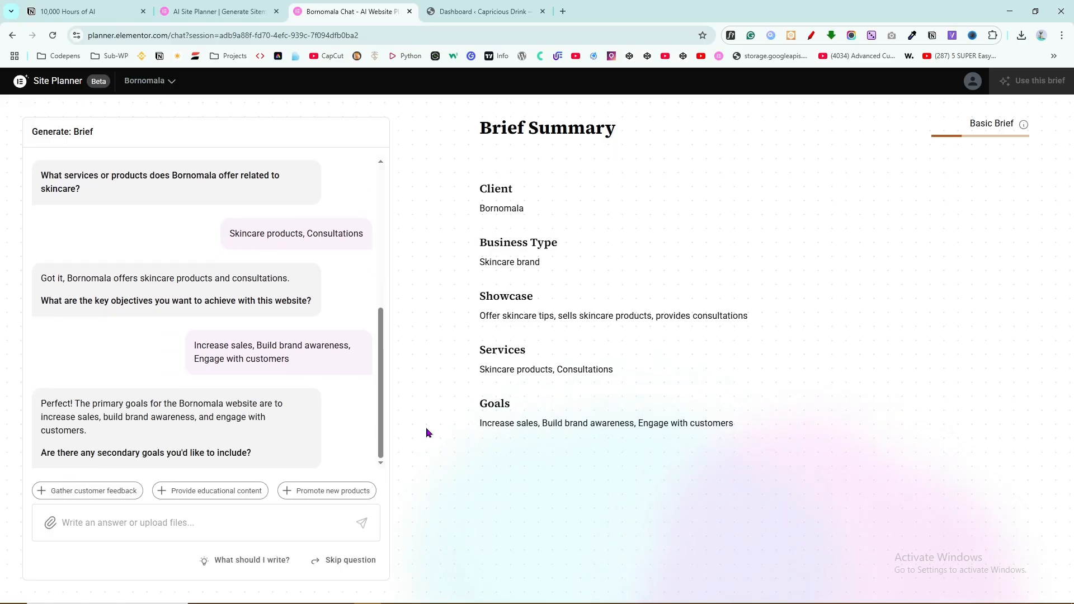
Submit Promote new products and Provide educational content as secondary goals, and choose English as the site language.
left_click(327, 490)
left_click(211, 491)
left_click(362, 523)
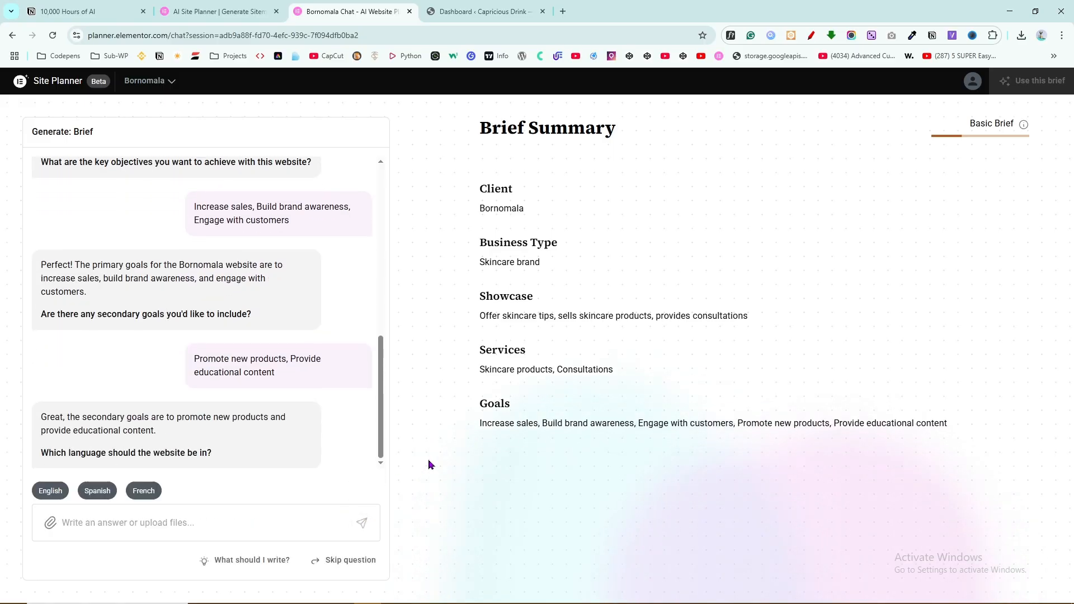
left_click(50, 491)
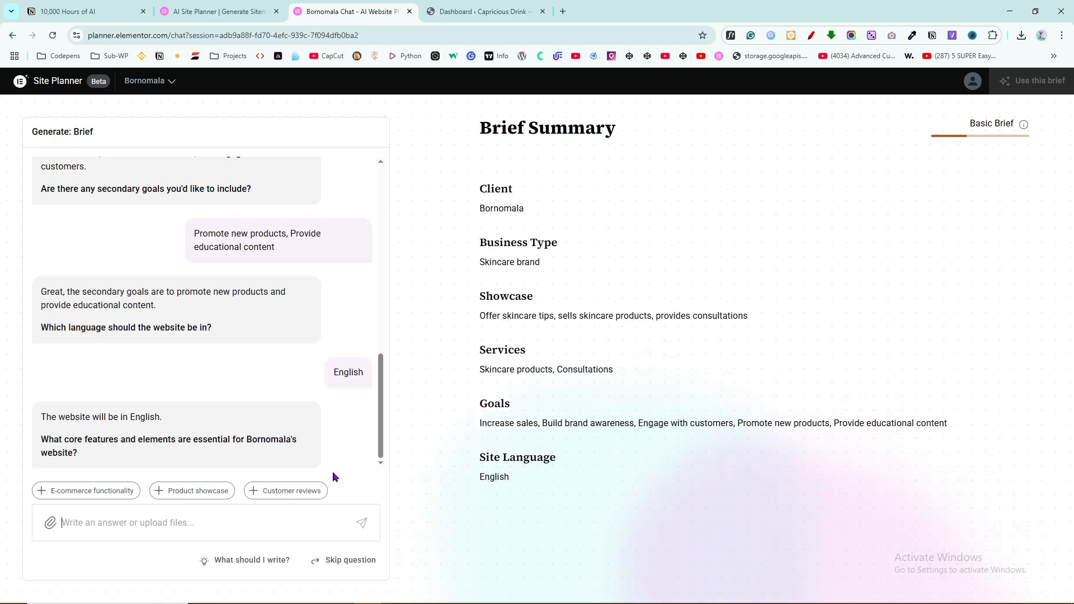
Submit E-commerce functionality, Product showcase and Customer reviews as core features, and choose the Friendly and approachable communication style.
left_click(87, 491)
left_click(192, 490)
left_click(286, 491)
left_click(362, 522)
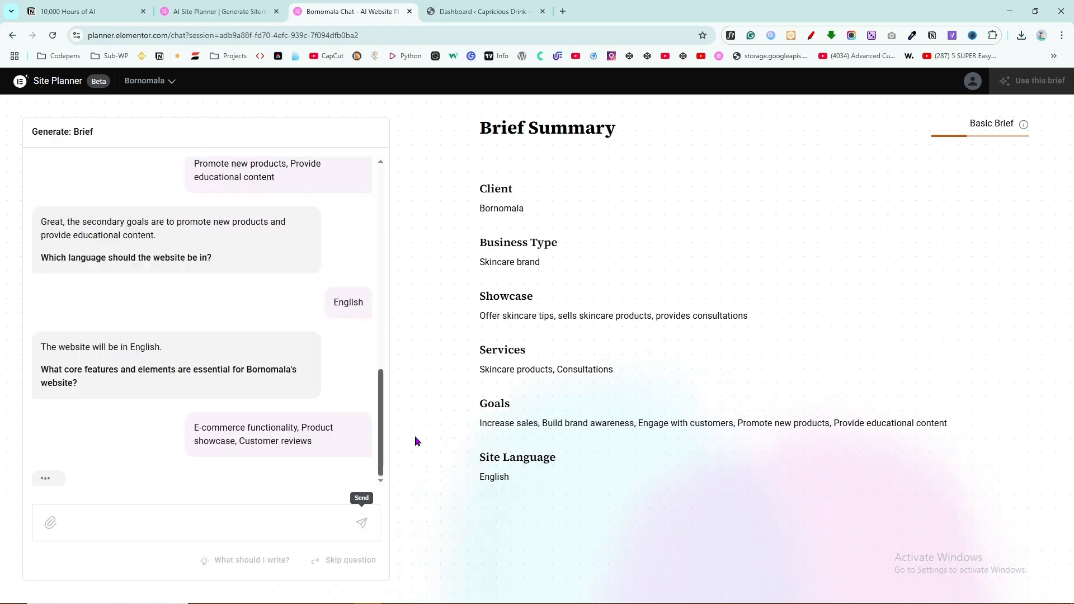
left_click(88, 494)
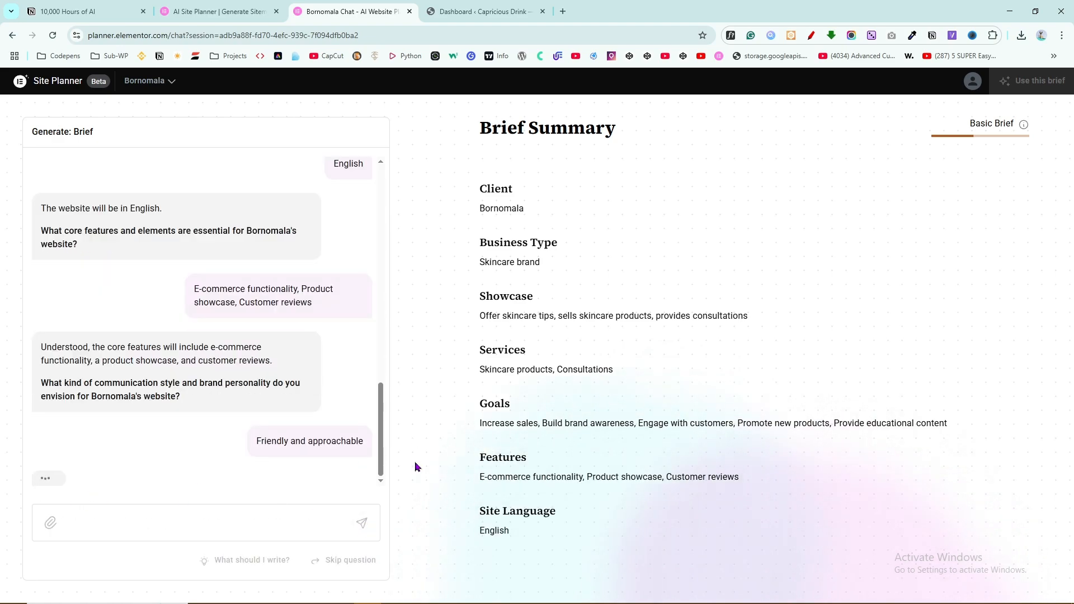
Choose the pages Home, About Us, Products, Contact, and submit the "All ages, Any gender, Health conscious" and "Youthful adults, Both genders, Eco-friendly" audiences.
mouse_move(271, 500)
left_mouse_down()
mouse_move(304, 501)
mouse_move(268, 500)
left_mouse_up()
left_click(91, 485)
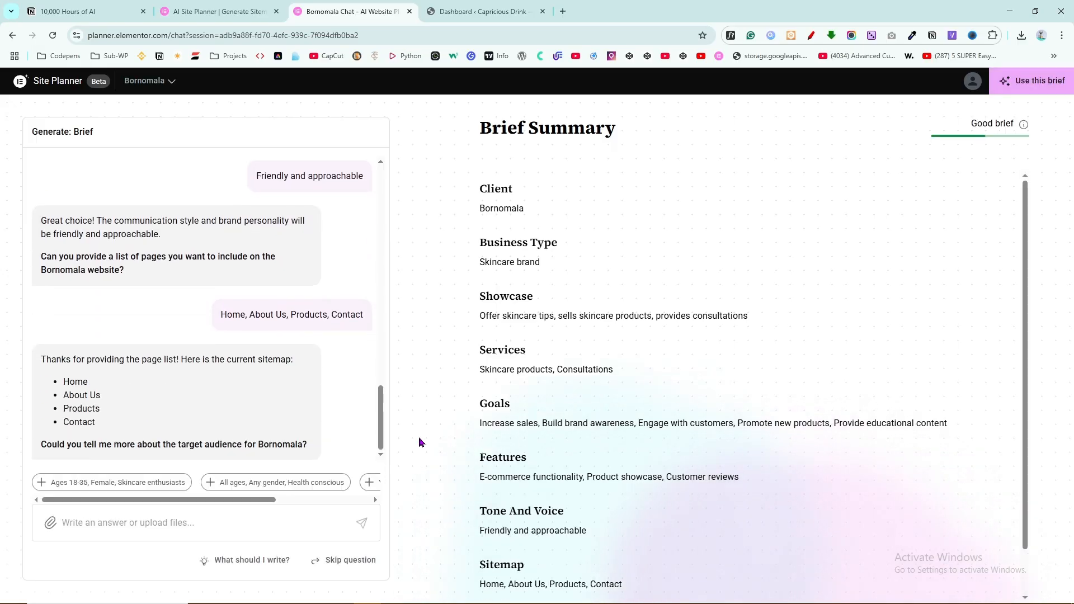
left_click(274, 482)
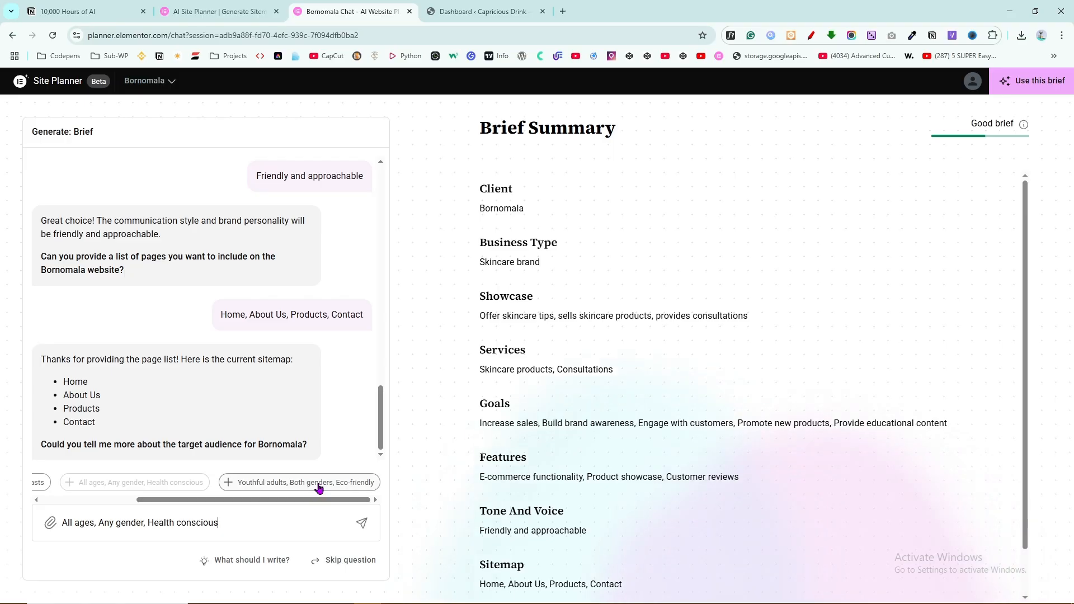
left_click(319, 488)
left_click(362, 523)
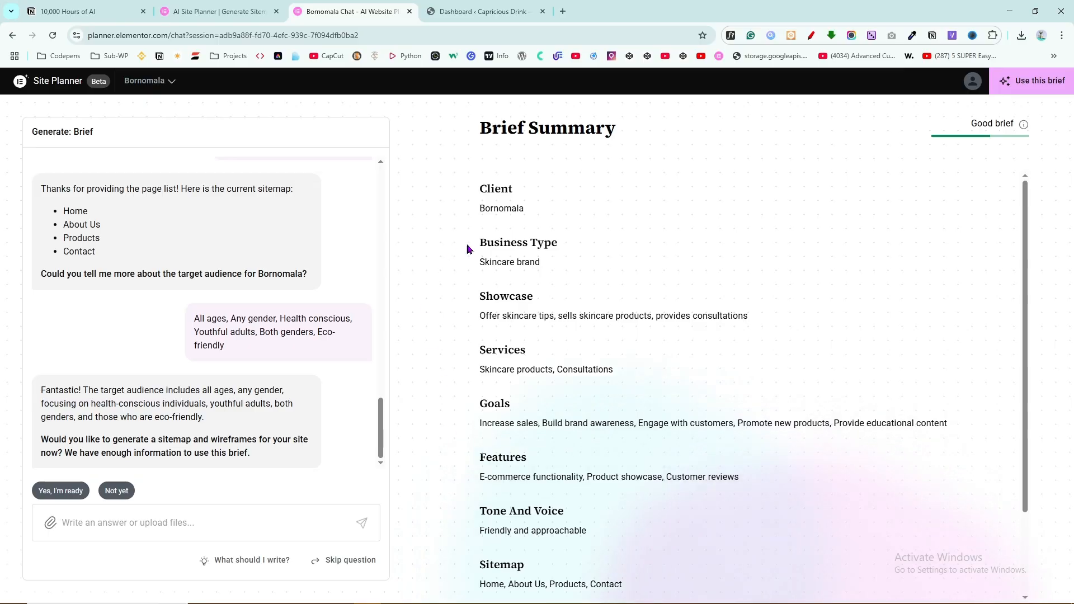
Review the brief summary and confirm readiness to generate the sitemap and wireframes.
scroll(479, 242, "down", 2)
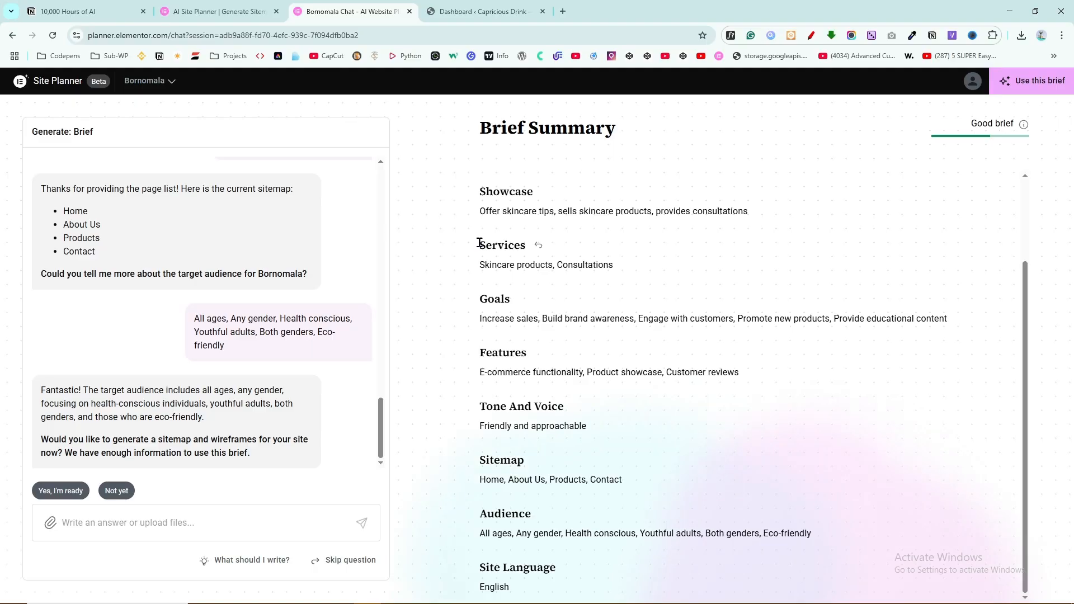
scroll(480, 242, "up", 1)
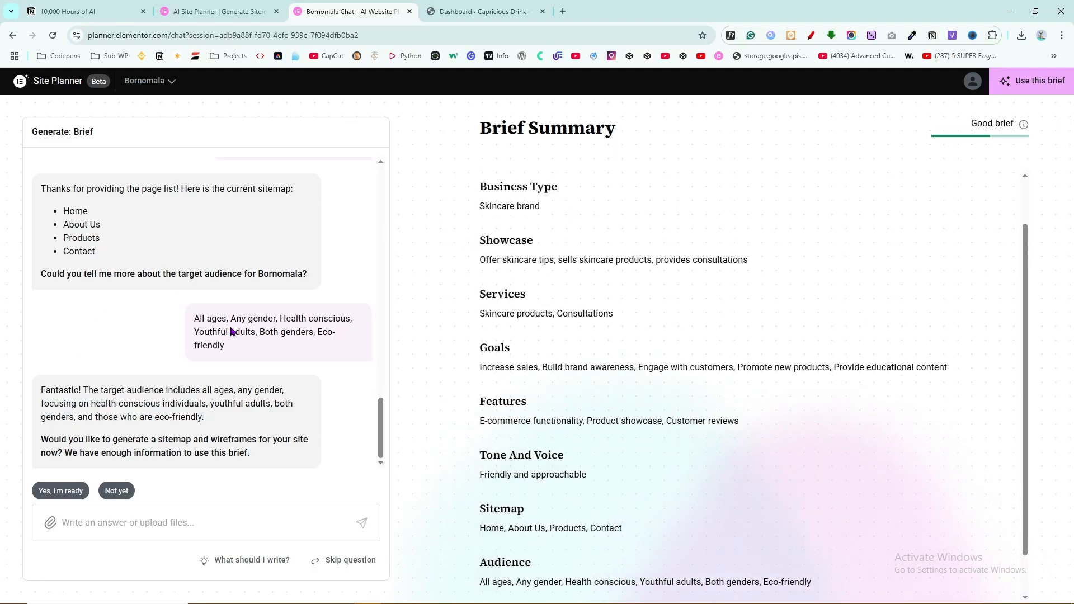
scroll(504, 382, "down", 1)
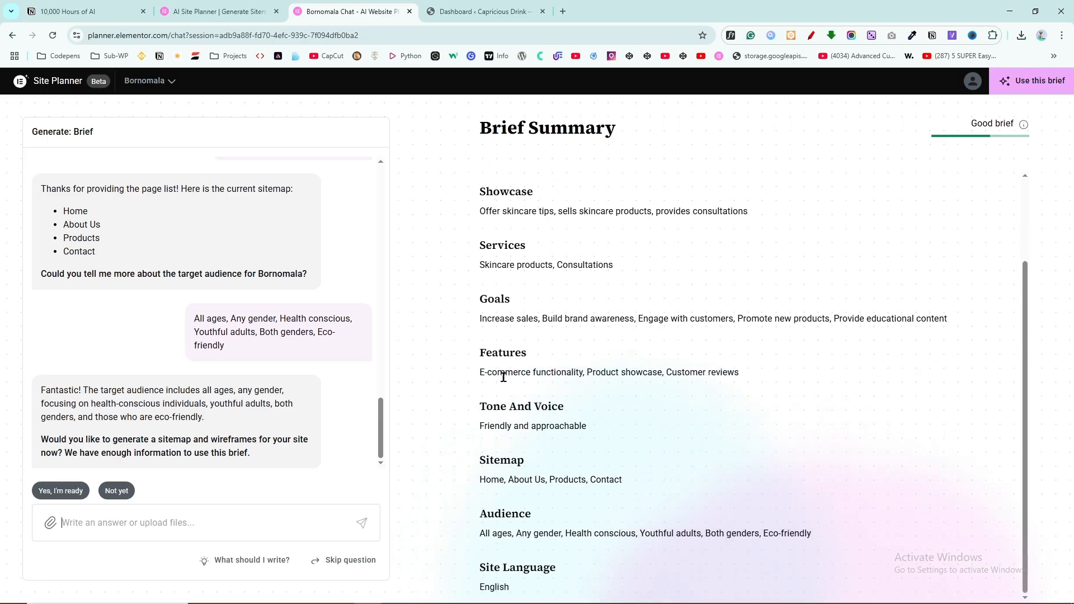
scroll(505, 383, "up", 2)
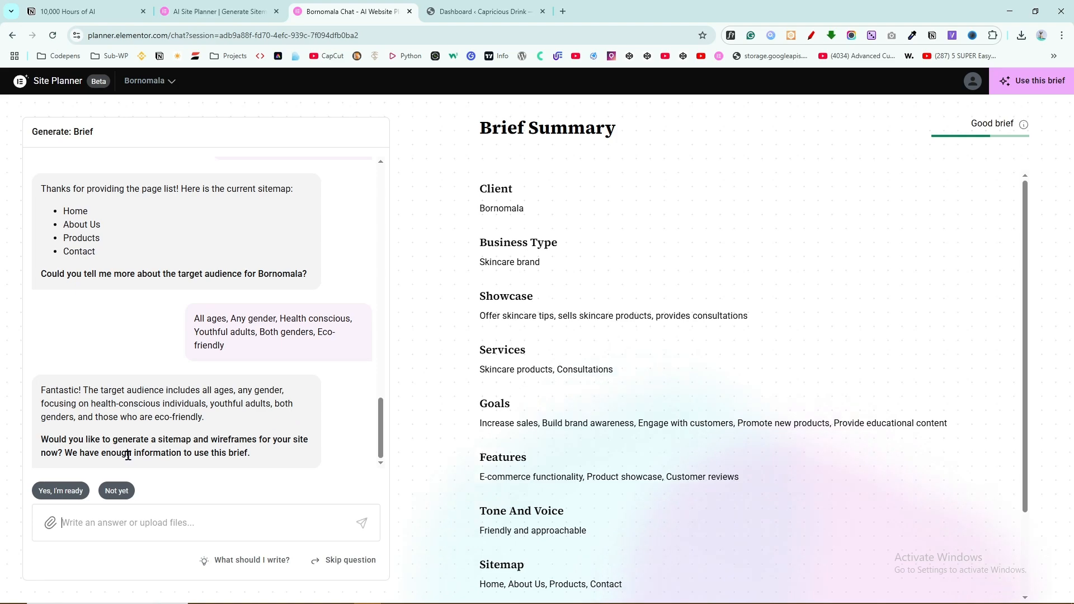
left_click(55, 491)
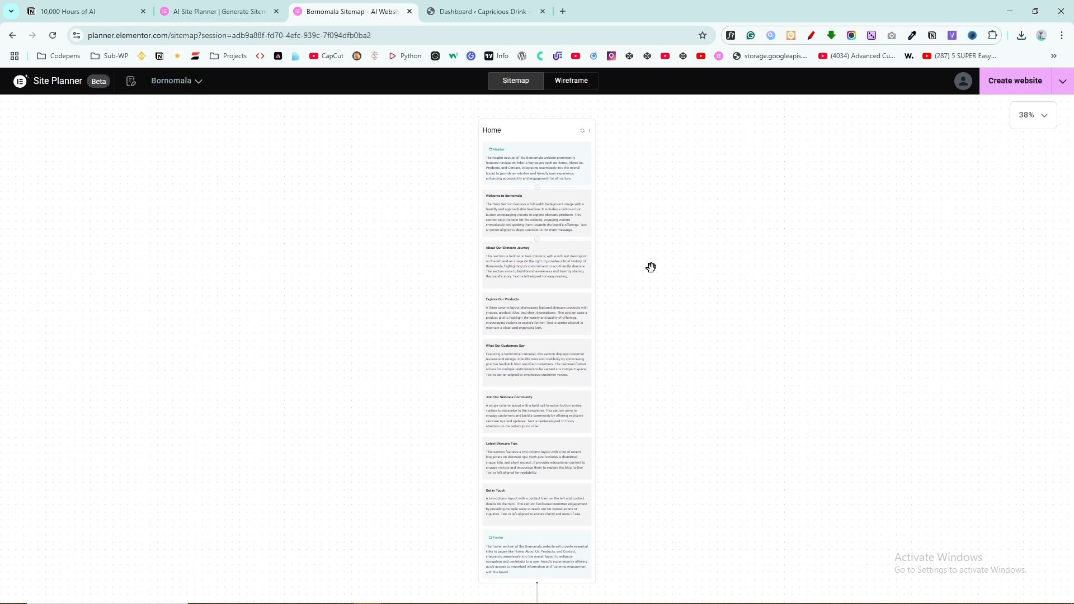
Examine the generated sitemap, reading the descriptions of the Home page's sections from the header downward.
left_click(1043, 126)
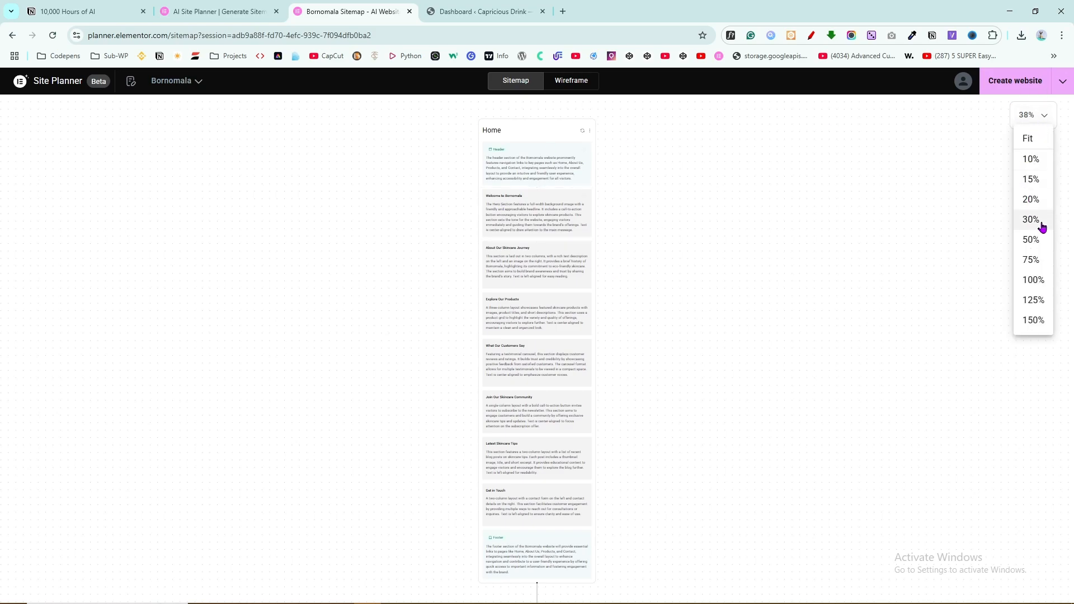
left_click(1031, 140)
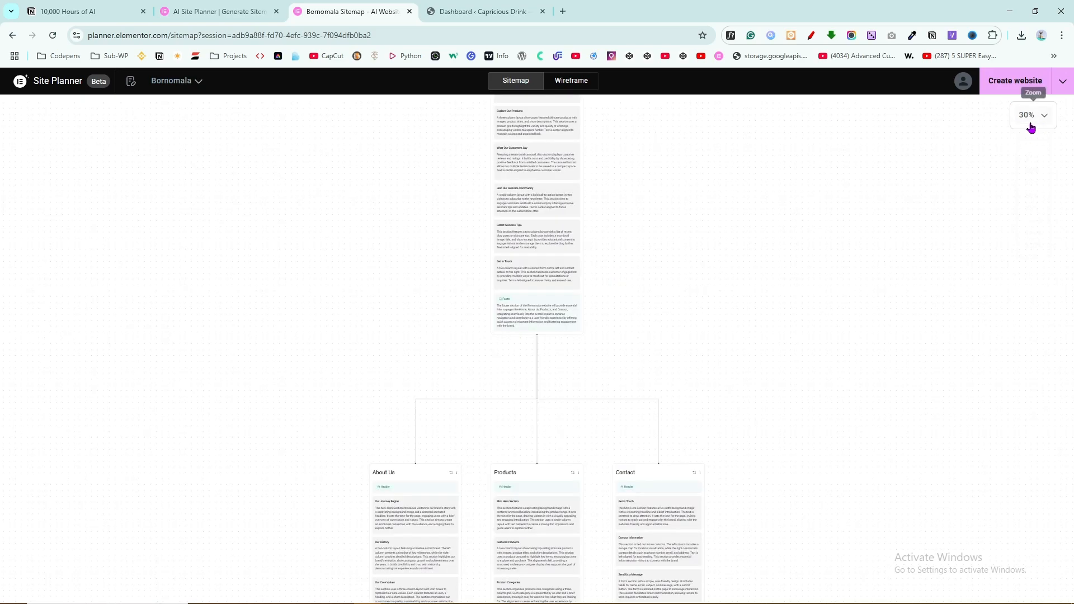
left_click(1031, 125)
left_click(1036, 240)
scroll(744, 333, "up", 10)
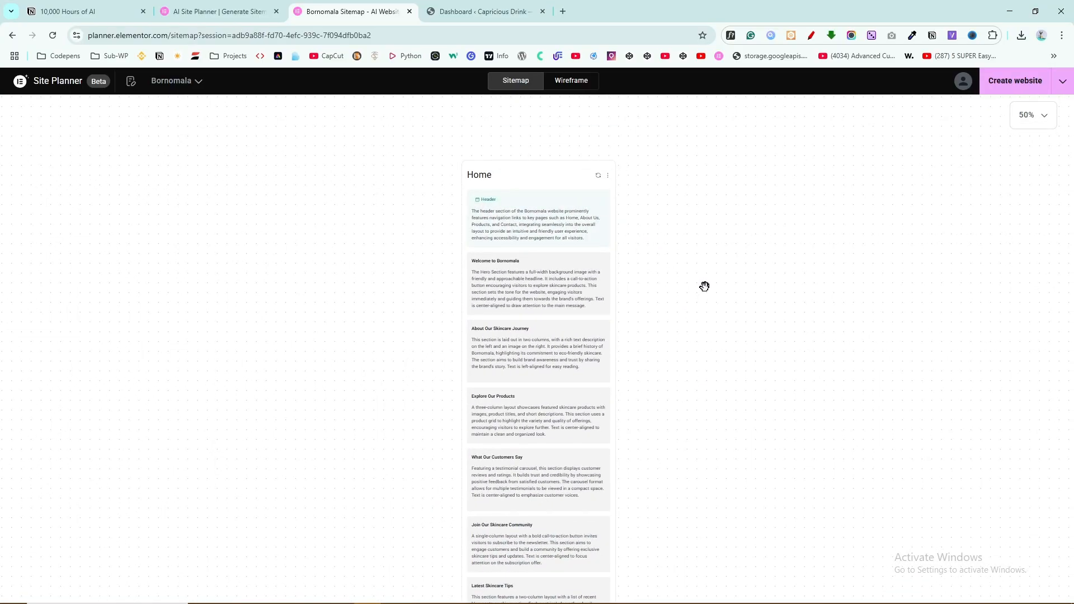
scroll(705, 285, "up", 7)
left_click_drag(728, 294, 762, 213)
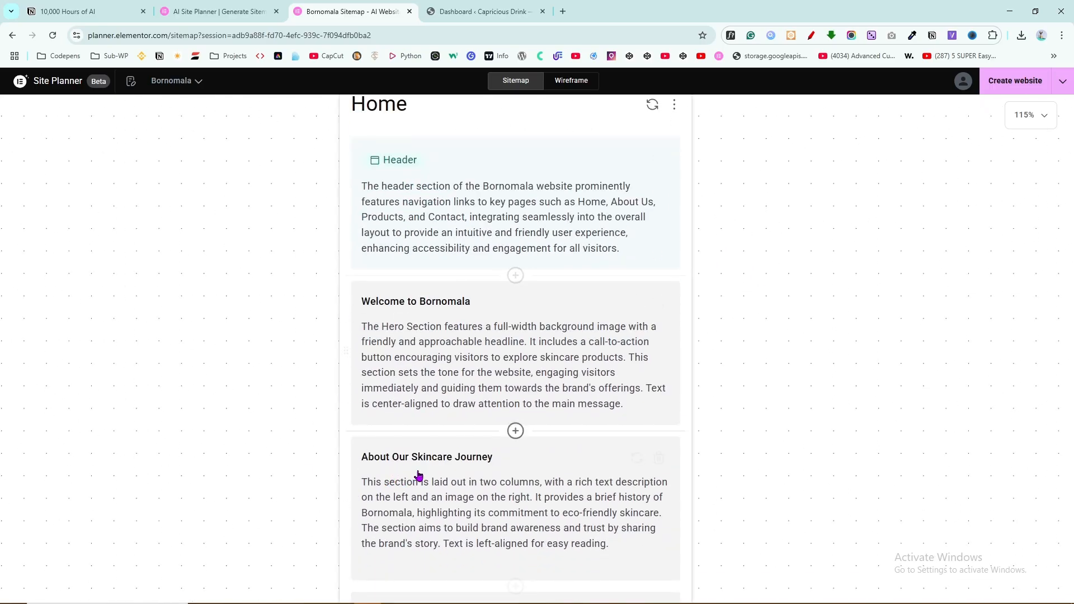
scroll(759, 299, "down", 5)
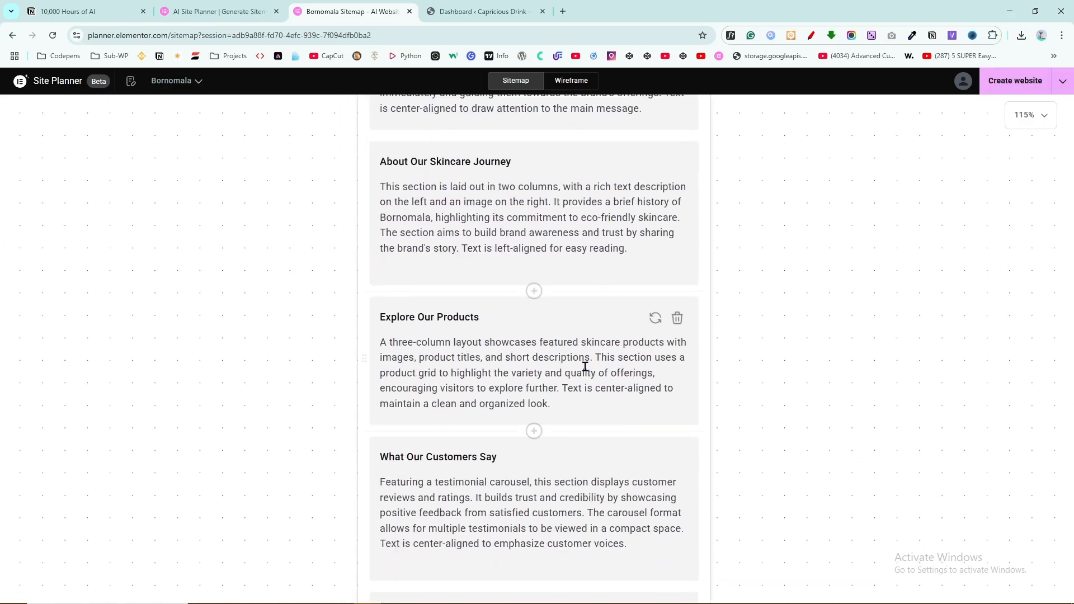
left_click_drag(769, 423, 766, 287)
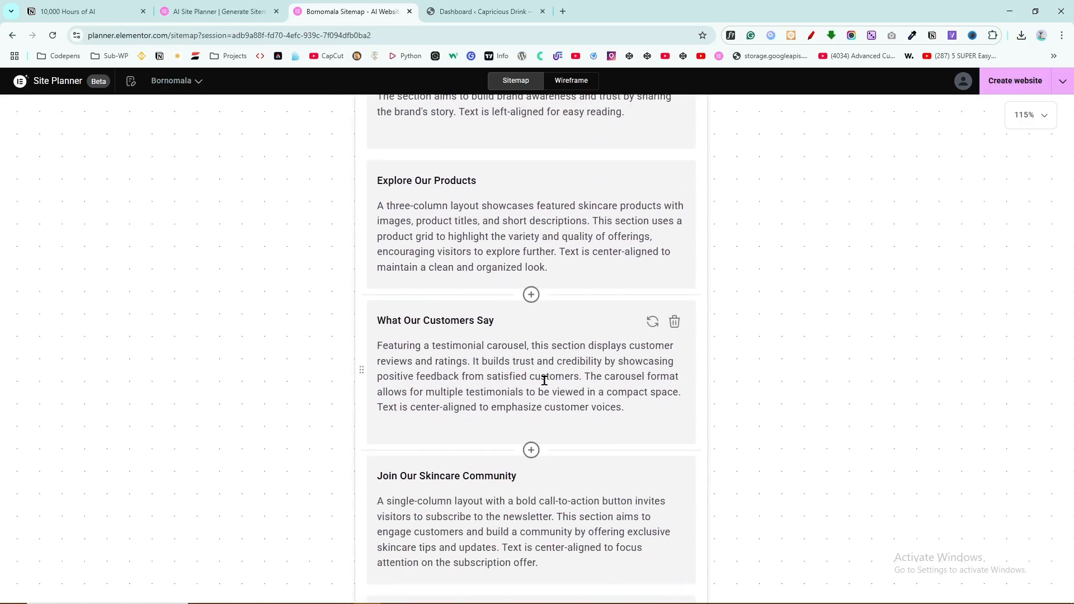
left_click_drag(790, 481, 763, 279)
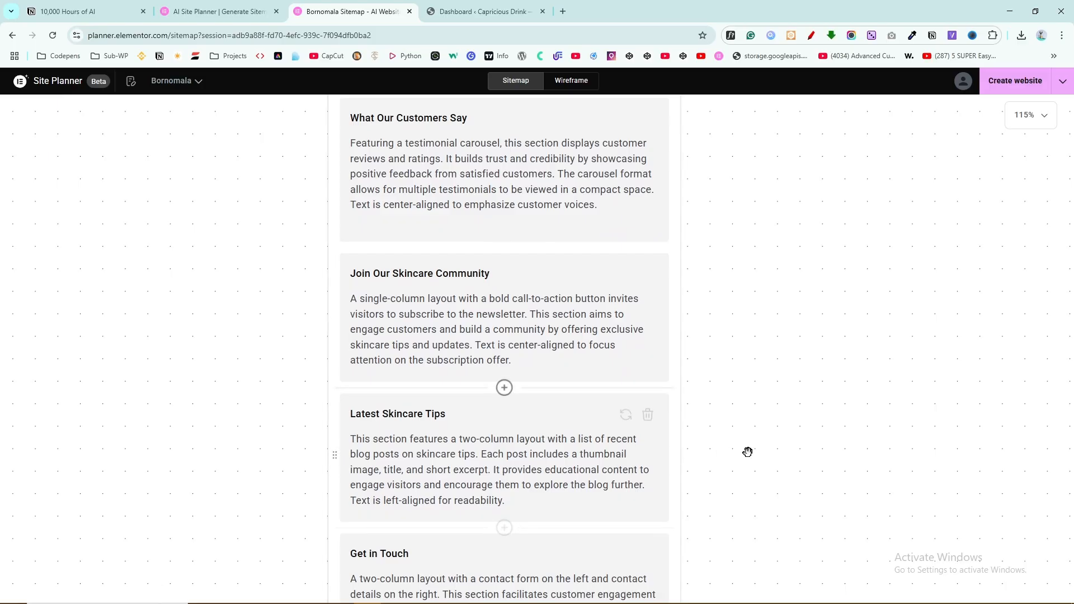
left_click_drag(748, 452, 762, 343)
left_click_drag(801, 378, 808, 484)
left_click_drag(777, 331, 795, 550)
left_click_drag(778, 265, 756, 391)
left_click_drag(760, 298, 761, 399)
left_click_drag(781, 329, 782, 445)
left_click_drag(801, 247, 774, 266)
left_click_drag(785, 399, 776, 262)
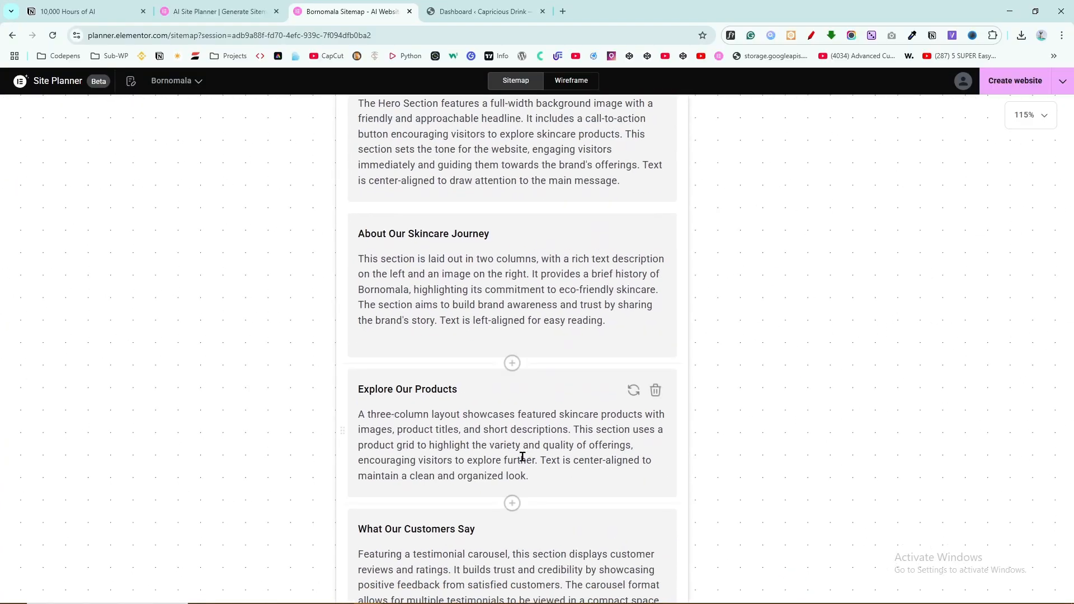
Move the Explore Our Products section above About Our Skincare Journey on the Home page.
left_click(487, 414, "shift")
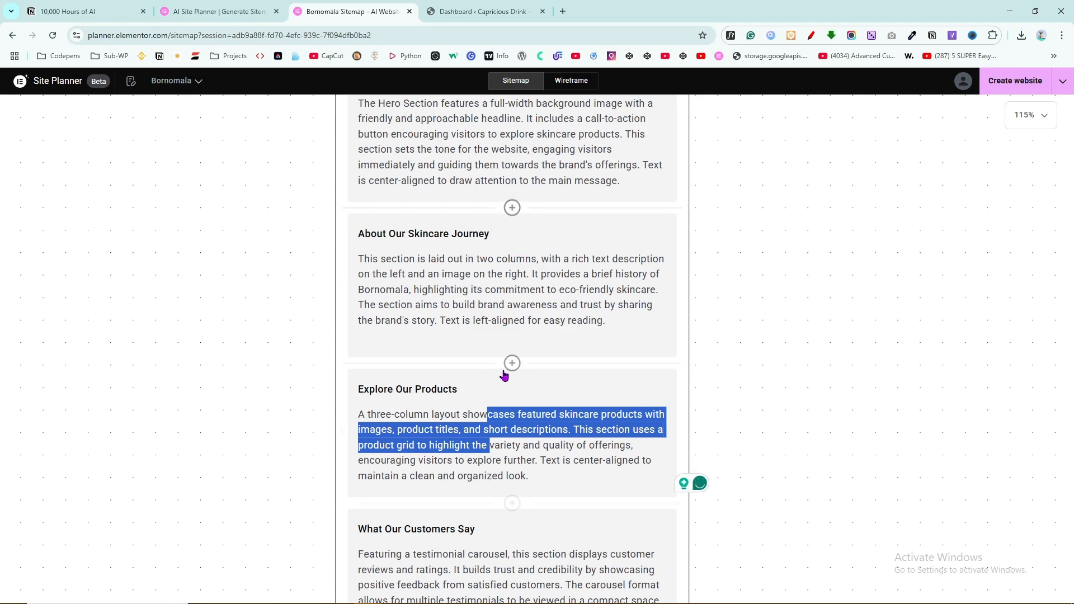
left_click_drag(354, 438, 367, 313)
left_click(242, 292)
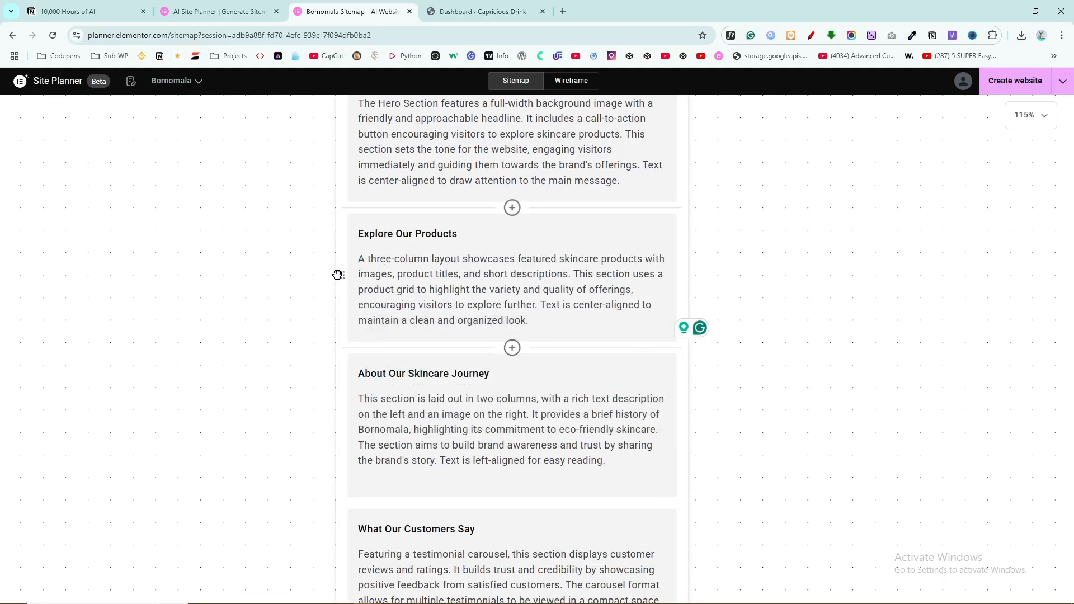
Move the About Our Skincare Journey section back above Explore Our Products.
left_click(392, 273)
left_click(374, 253)
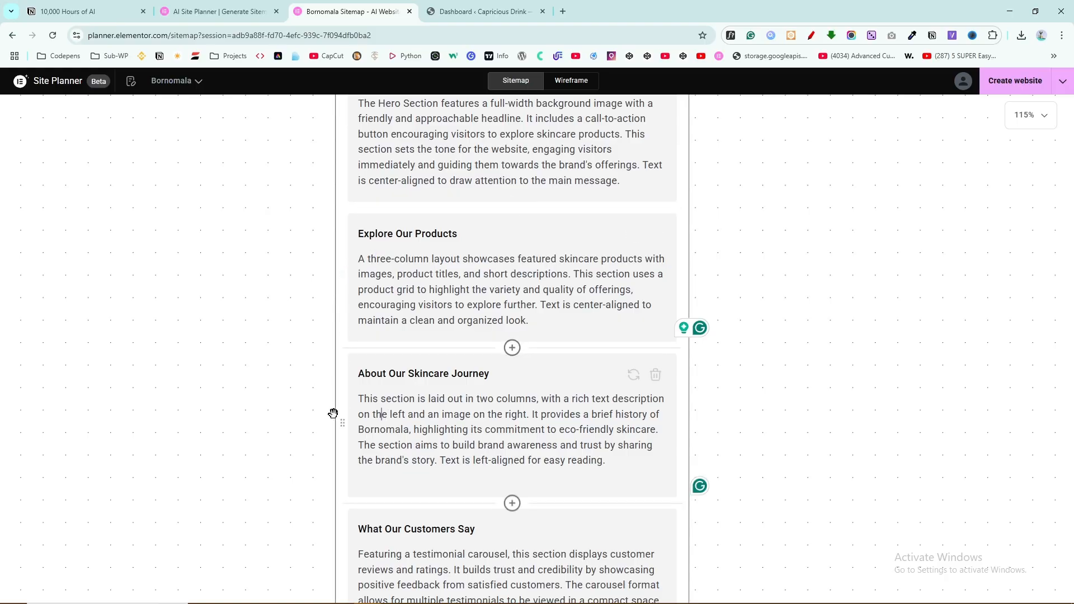
left_click_drag(345, 420, 351, 271)
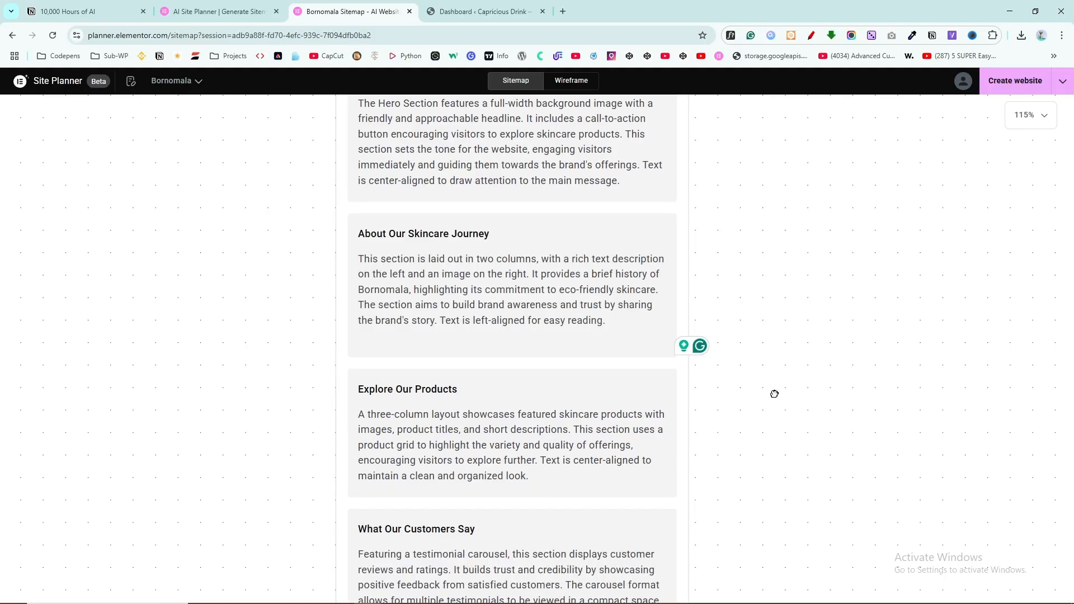
Examine the whole sitemap, from the Home page's sections down to the About Us, Products and Contact pages.
scroll(784, 261, "up", 6)
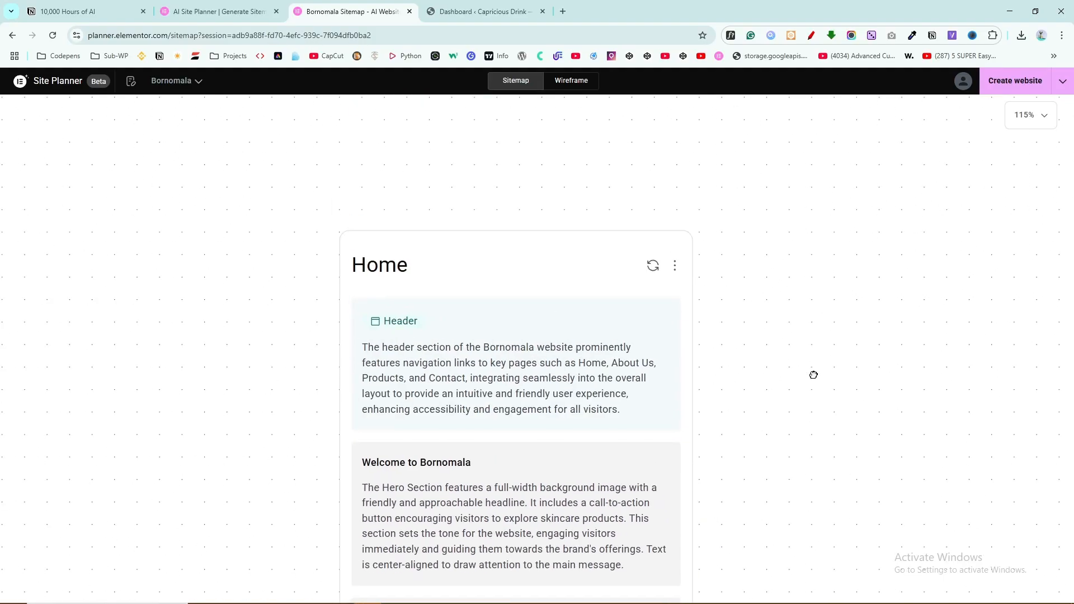
left_click_drag(796, 388, 782, 333)
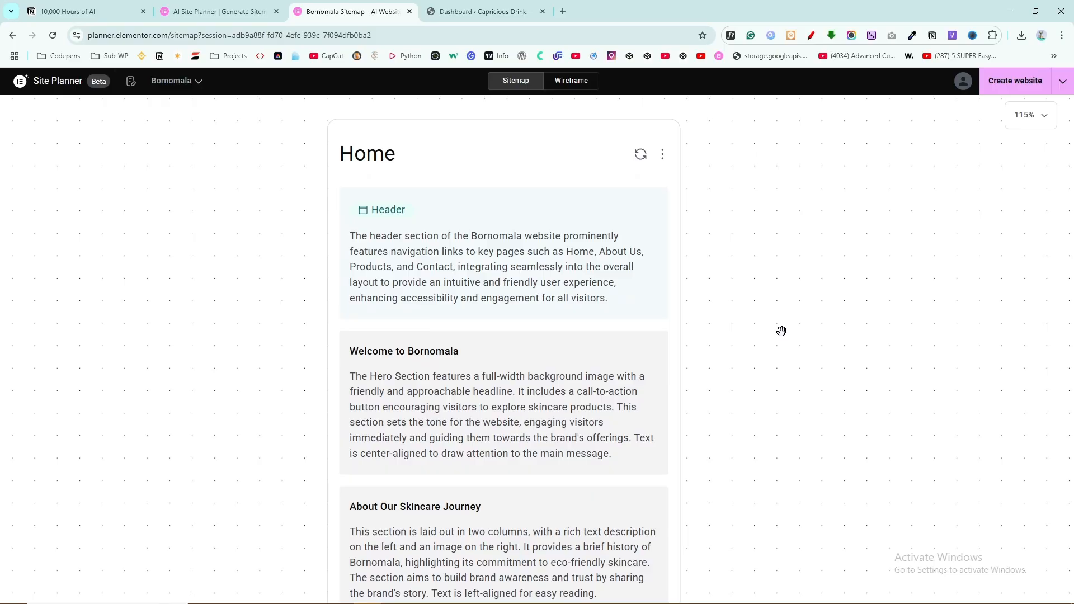
scroll(781, 331, "down", 3)
scroll(705, 267, "down", 10)
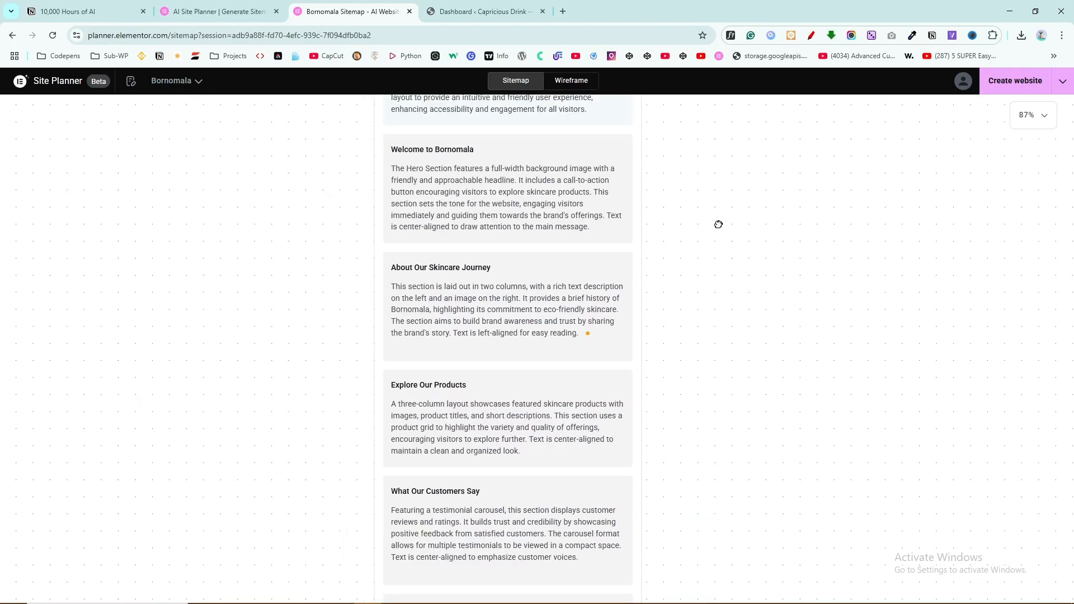
scroll(714, 260, "down", 10)
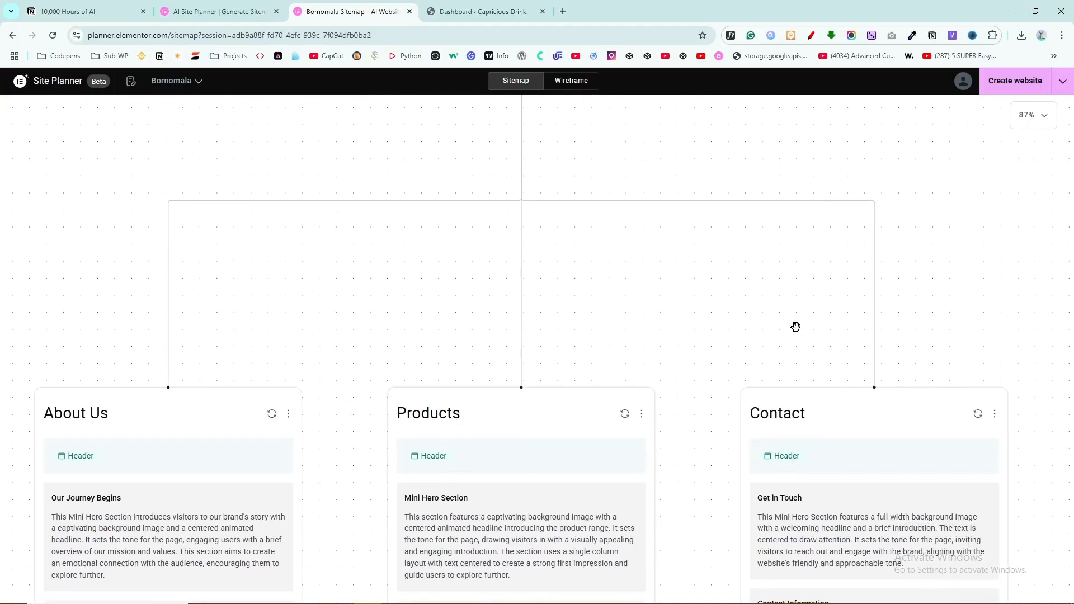
scroll(796, 327, "down", 5)
scroll(653, 427, "up", 1)
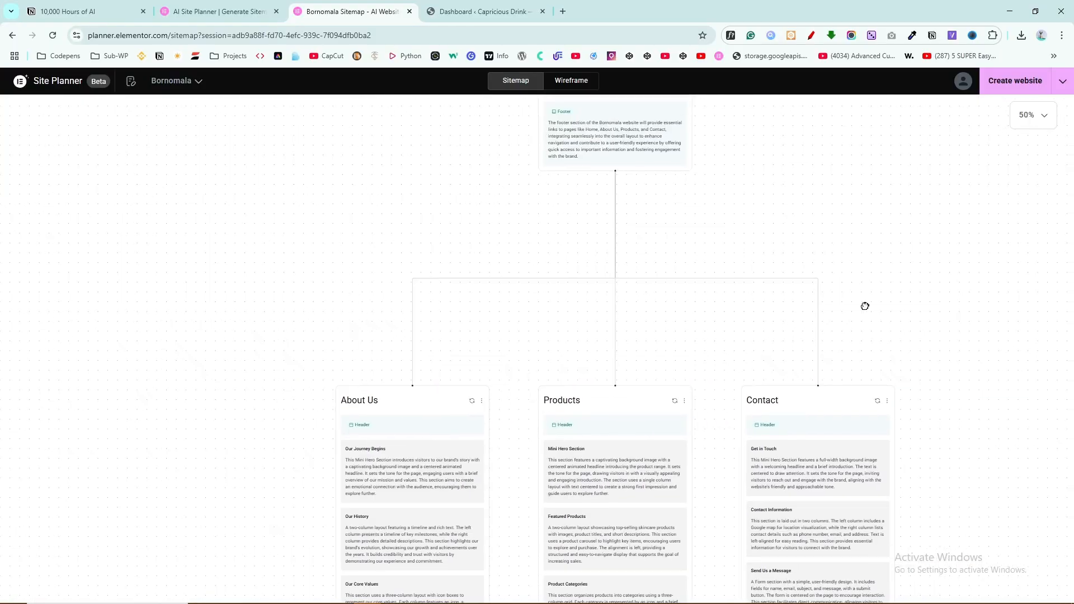
scroll(865, 306, "right", 2)
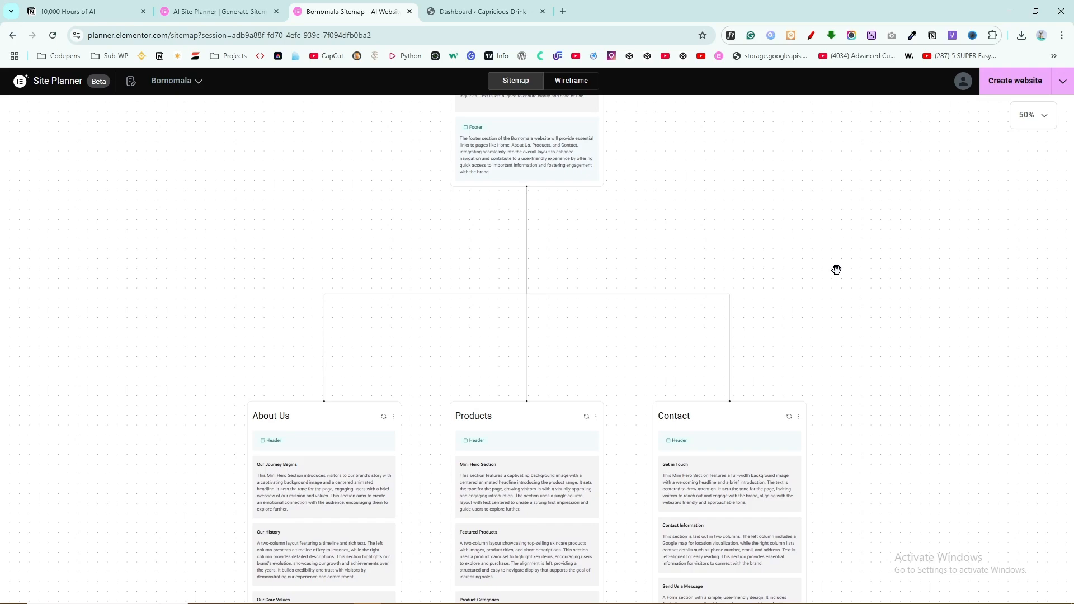
Proceed from the sitemap to the wireframes and review the Home, About Us, Products and Contact layouts down to their footers.
left_click(1017, 85)
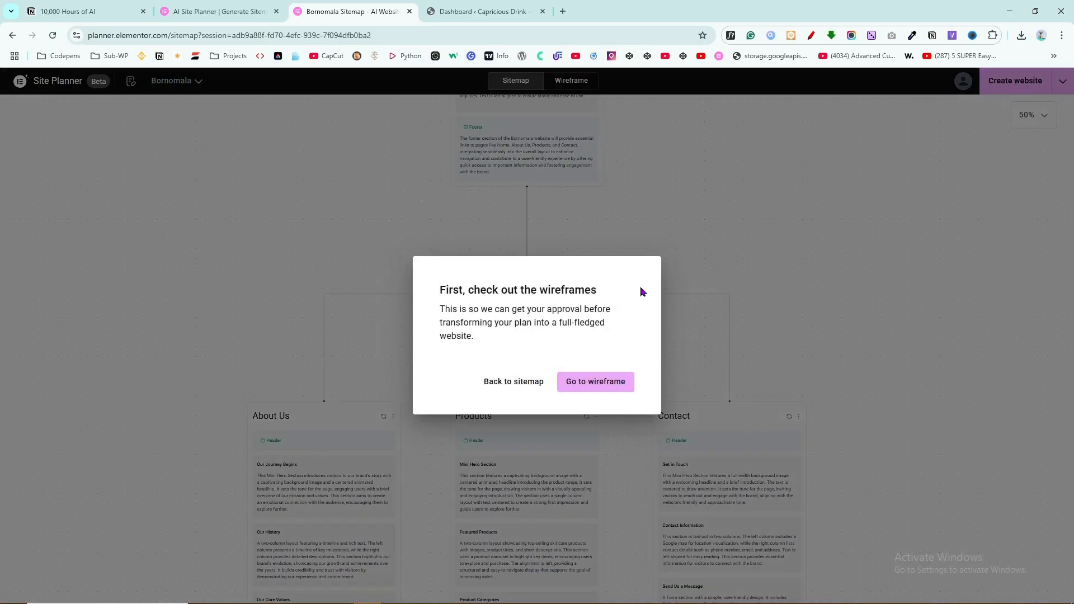
left_click(607, 386)
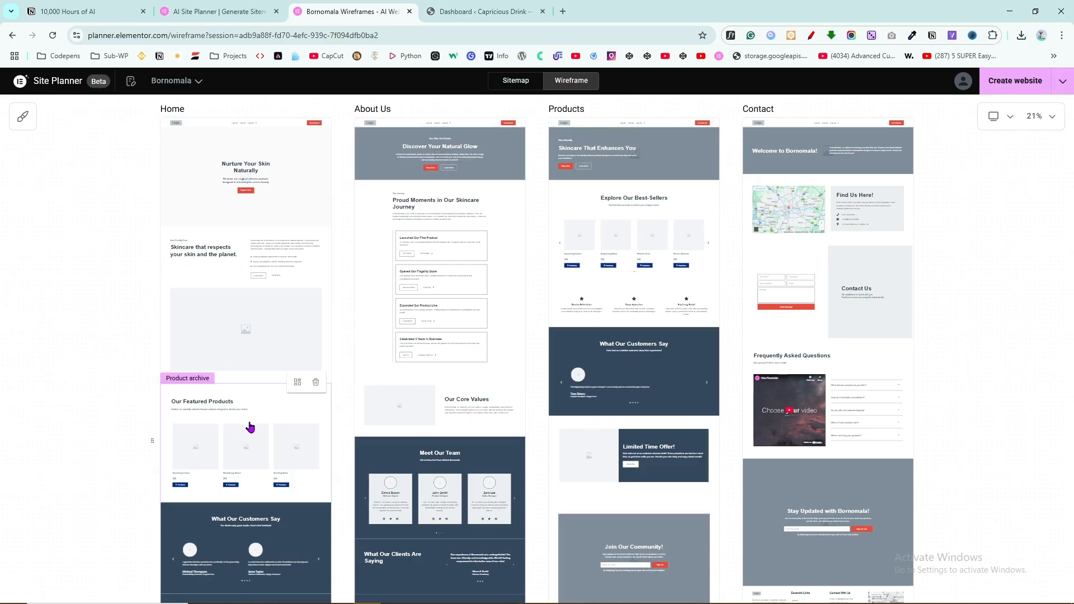
left_click_drag(974, 350, 983, 244)
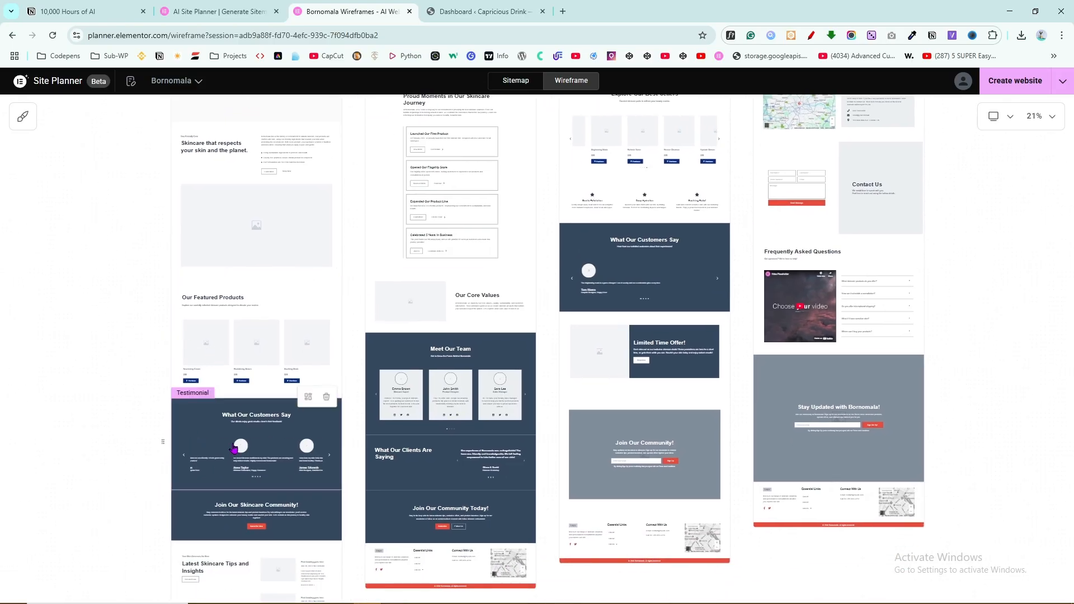
scroll(1002, 420, "down", 4)
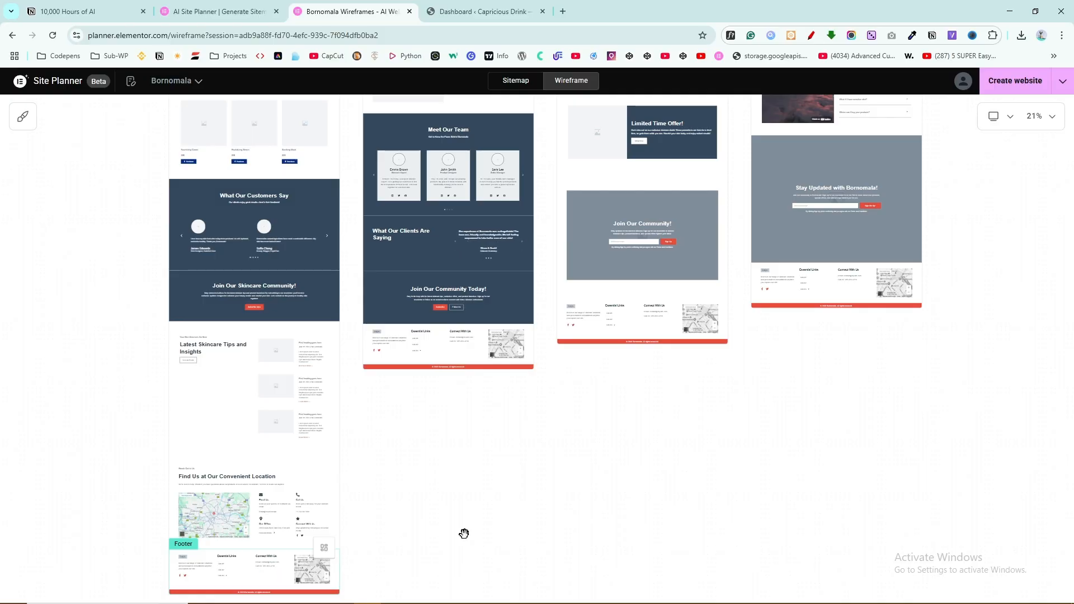
scroll(1004, 365, "up", 1)
scroll(1004, 364, "up", 5)
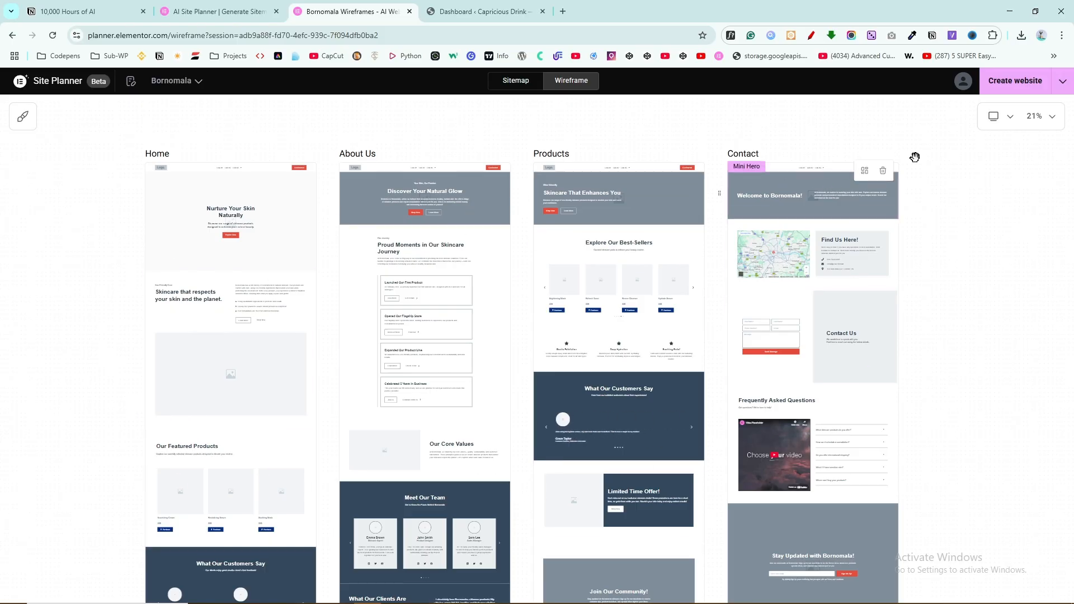
Create the website by importing the kit to an existing WordPress site, choosing to download and apply it manually.
left_click(510, 8)
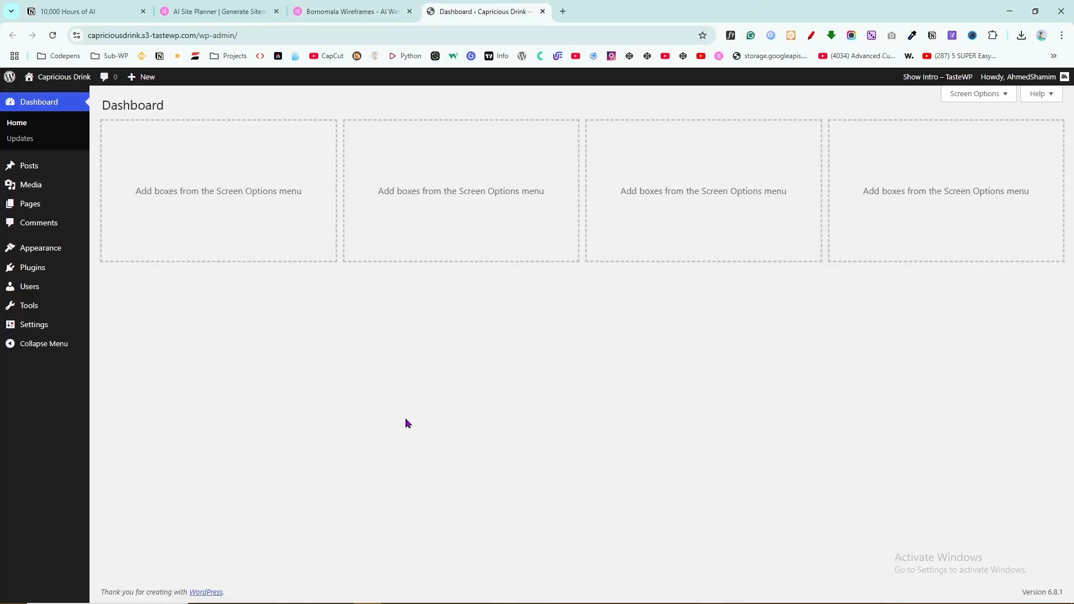
left_click(394, 5)
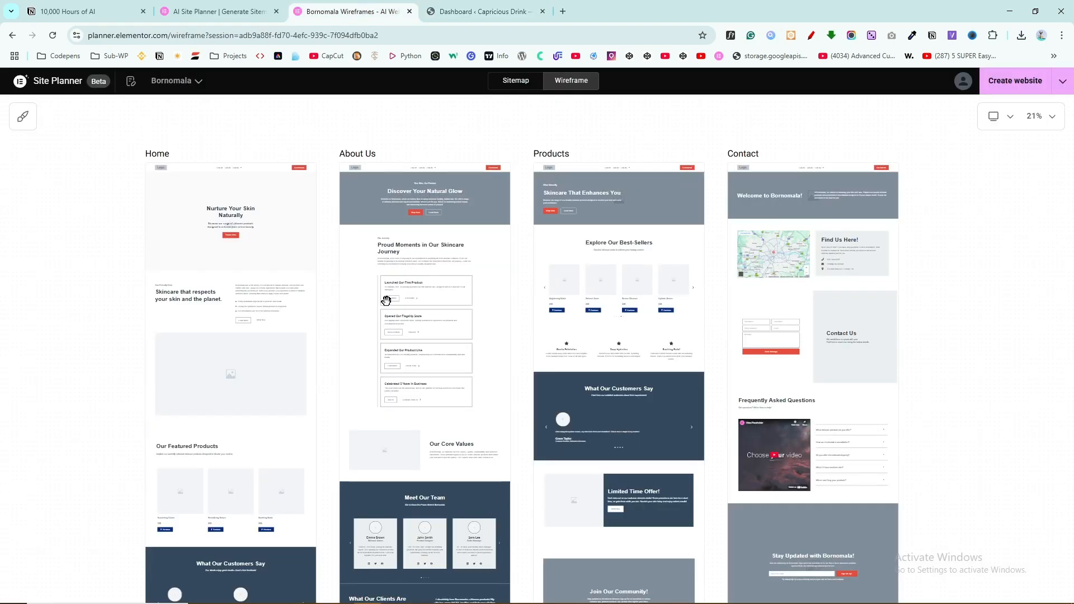
left_click(1013, 87)
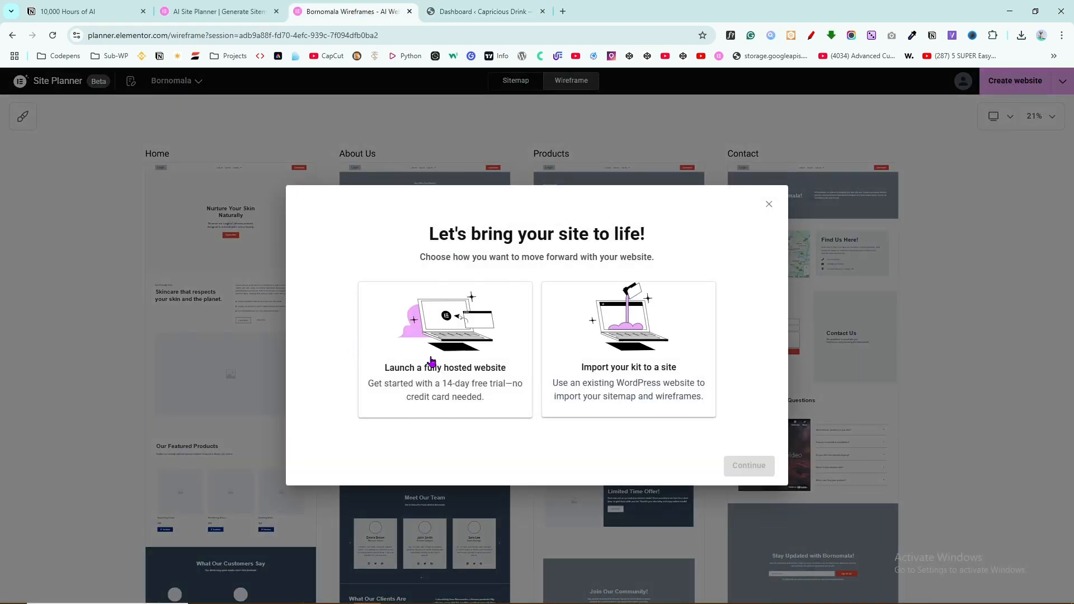
left_click(644, 380)
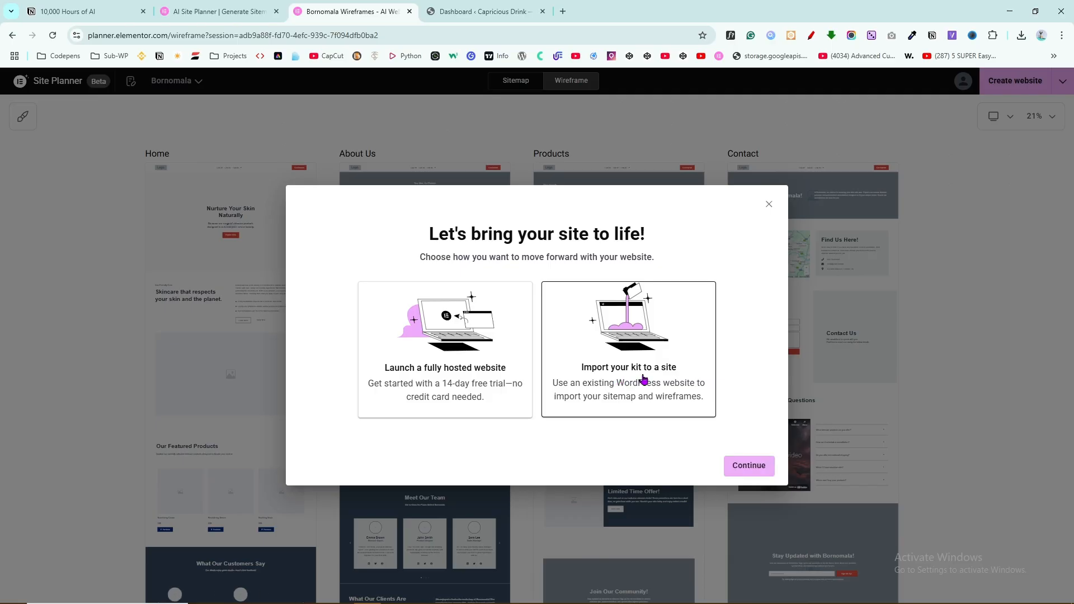
left_click(760, 471)
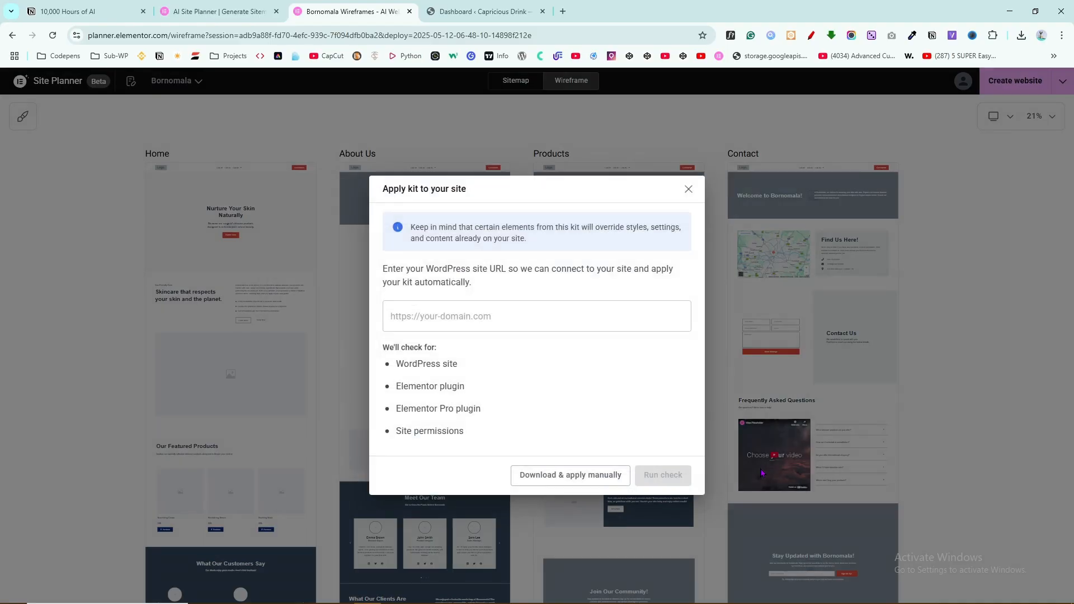
left_click(588, 480)
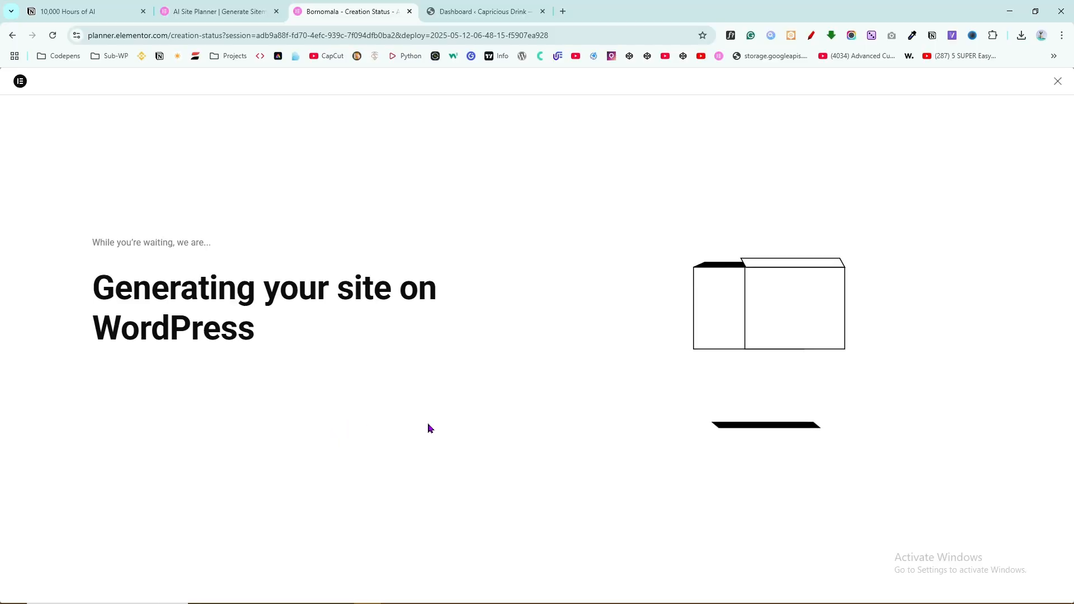
Switch to the WordPress admin and install and activate the Elementor and Elementor Pro plugins.
left_click(464, 7)
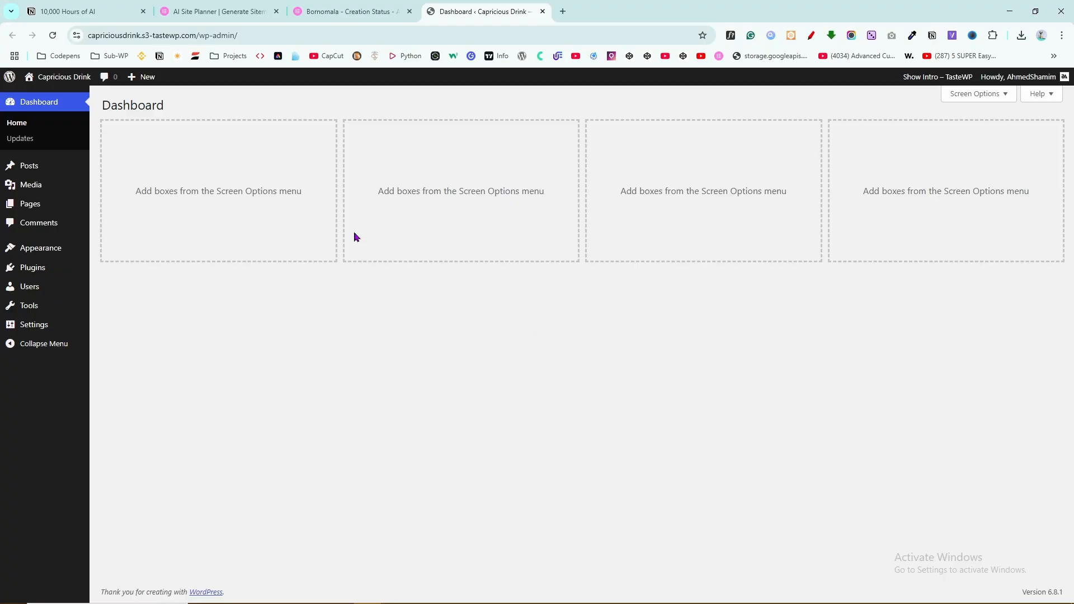
left_click(141, 270)
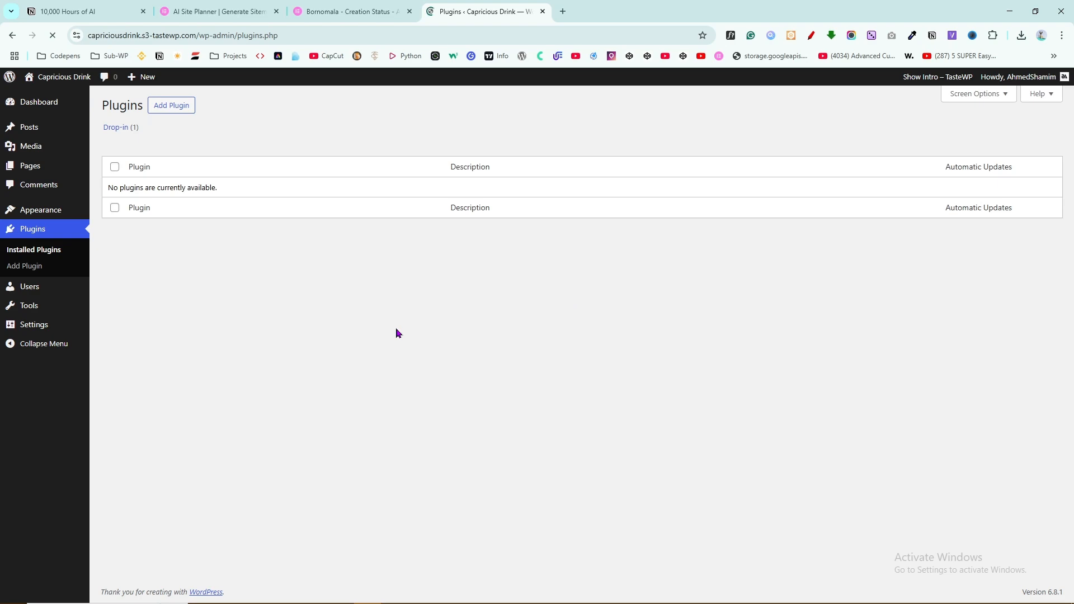
left_click(176, 108)
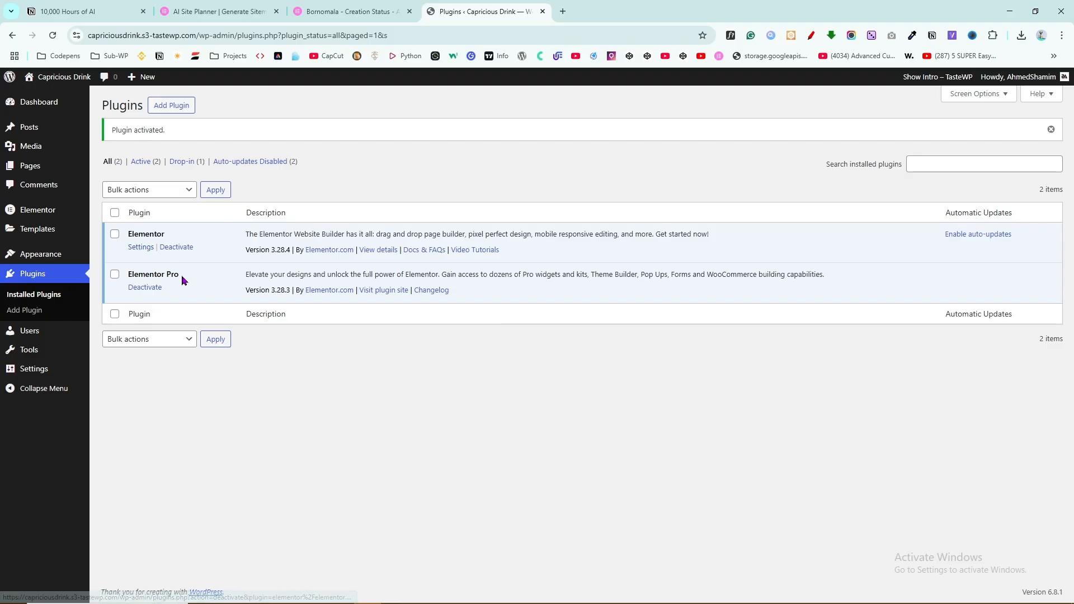
Install and activate the Hello Elementor theme on the WordPress site, then return to the dashboard.
mouse_move(73, 255)
left_click(123, 261)
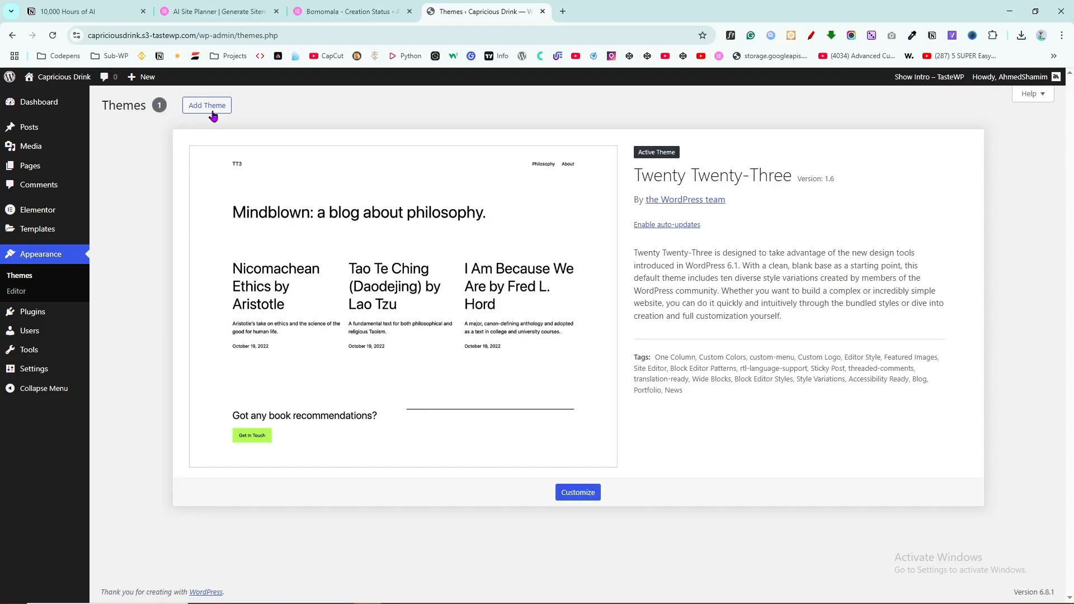
left_click(213, 112)
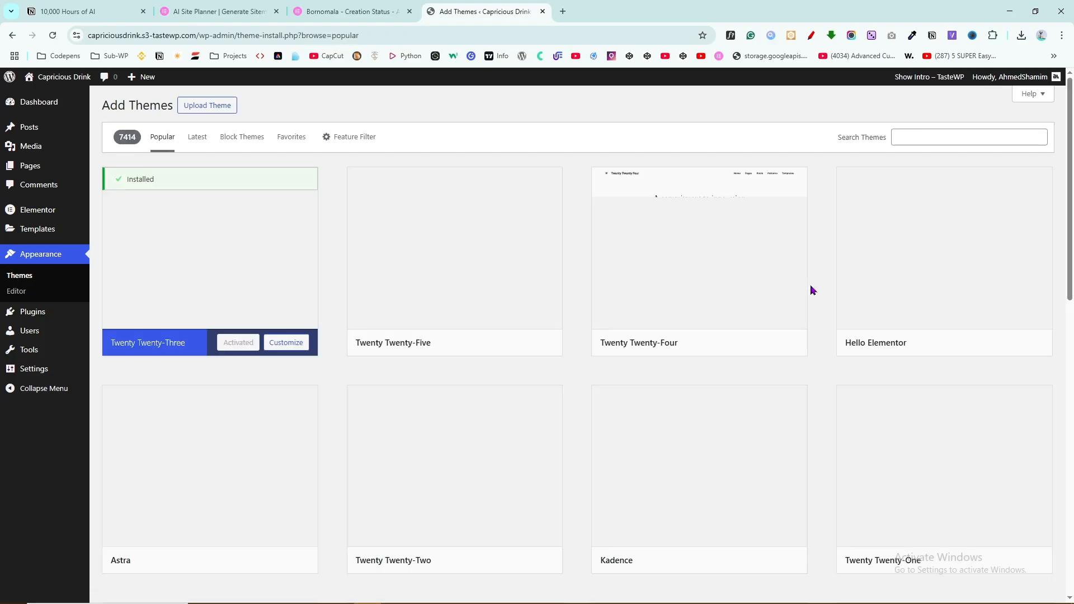
left_click(983, 342)
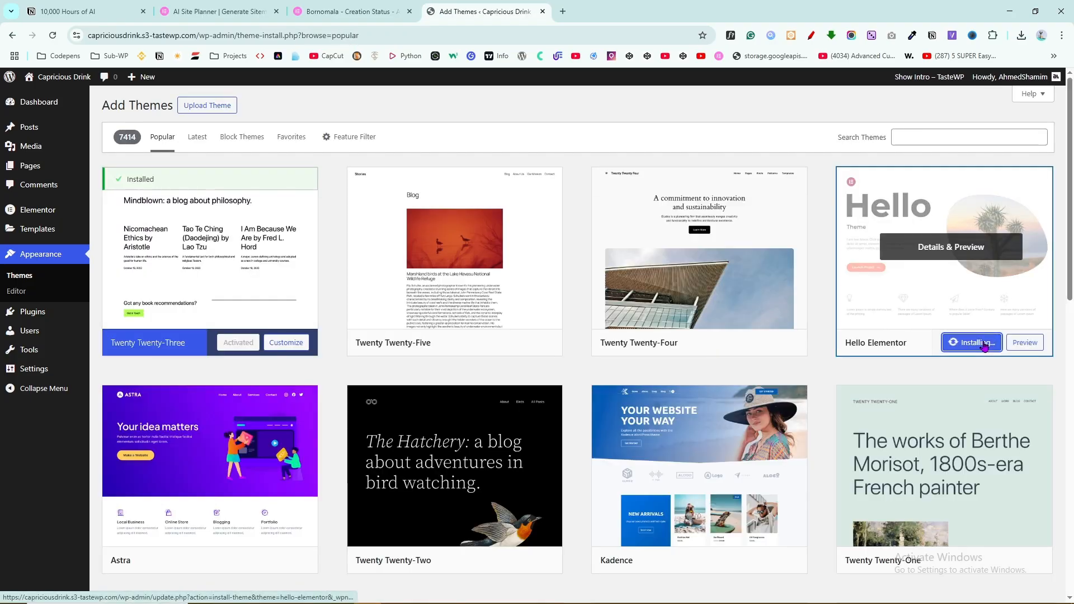
left_click(973, 342)
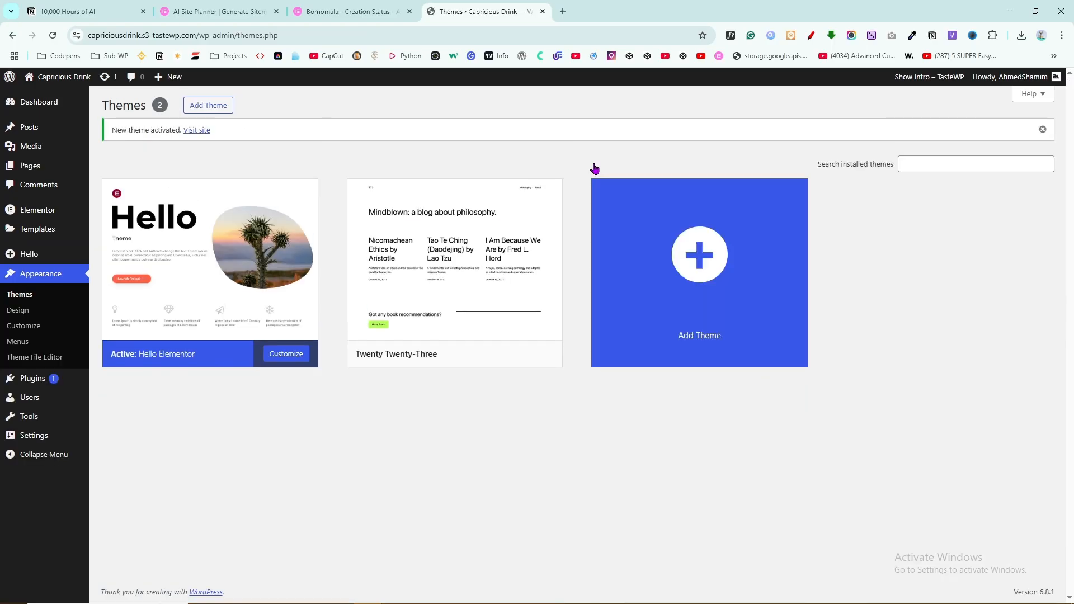
left_click(45, 301)
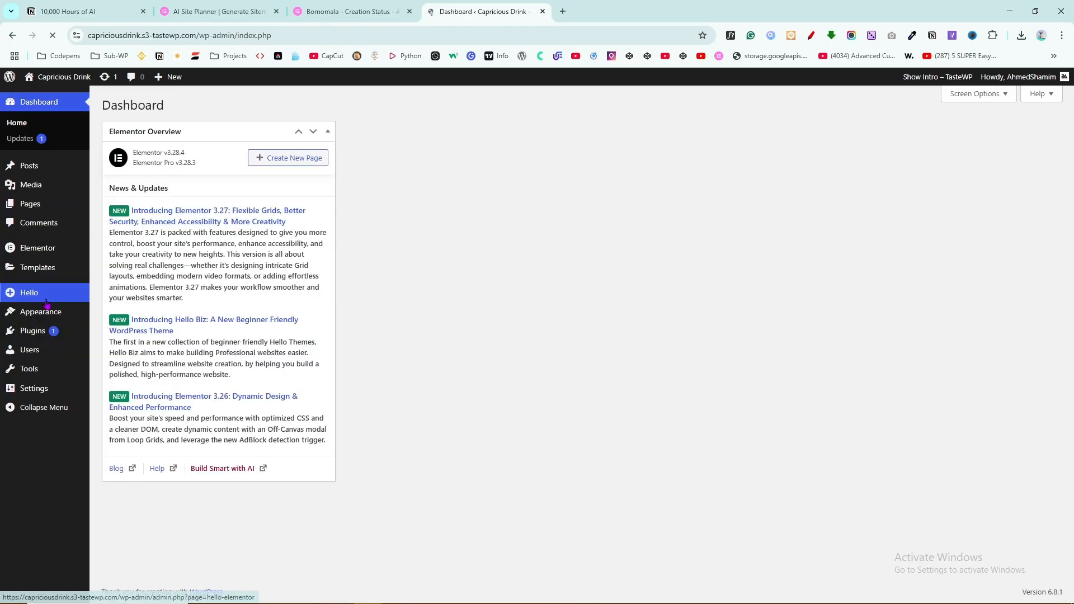
Switch back to Site Planner and download the generated Bornomala website kit.
left_click(358, 10)
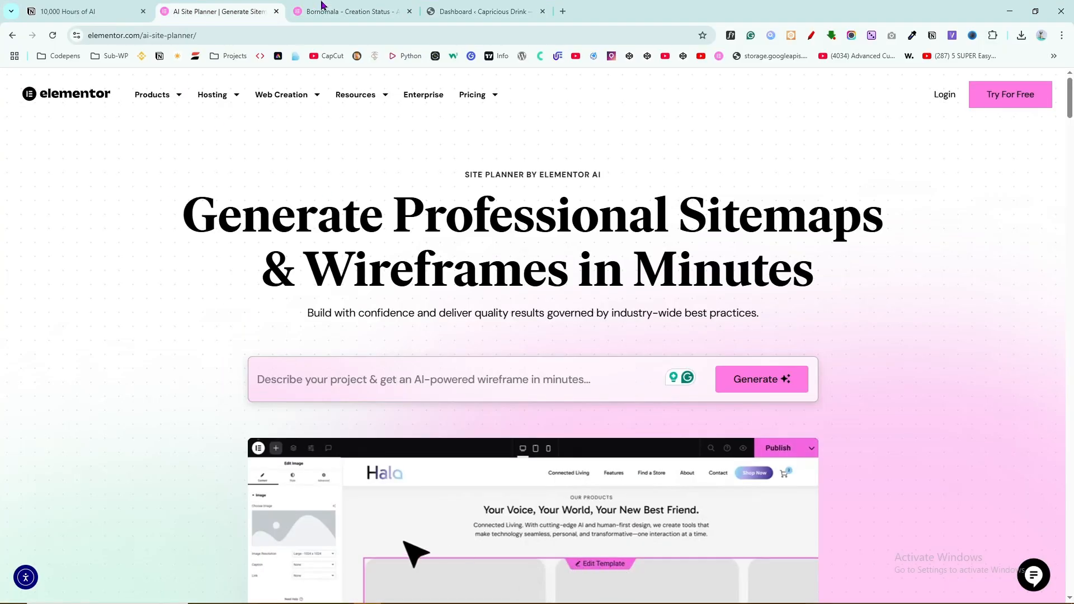
left_click(324, 7)
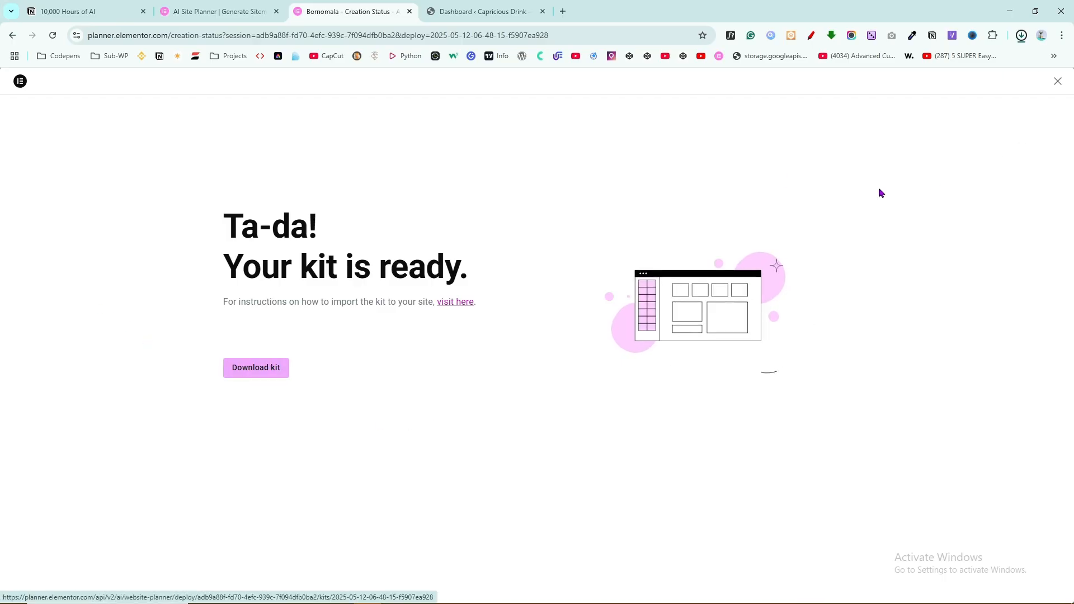
Return to the WordPress admin and open the website kit import from Elementor's Kit Library.
left_click(478, 7)
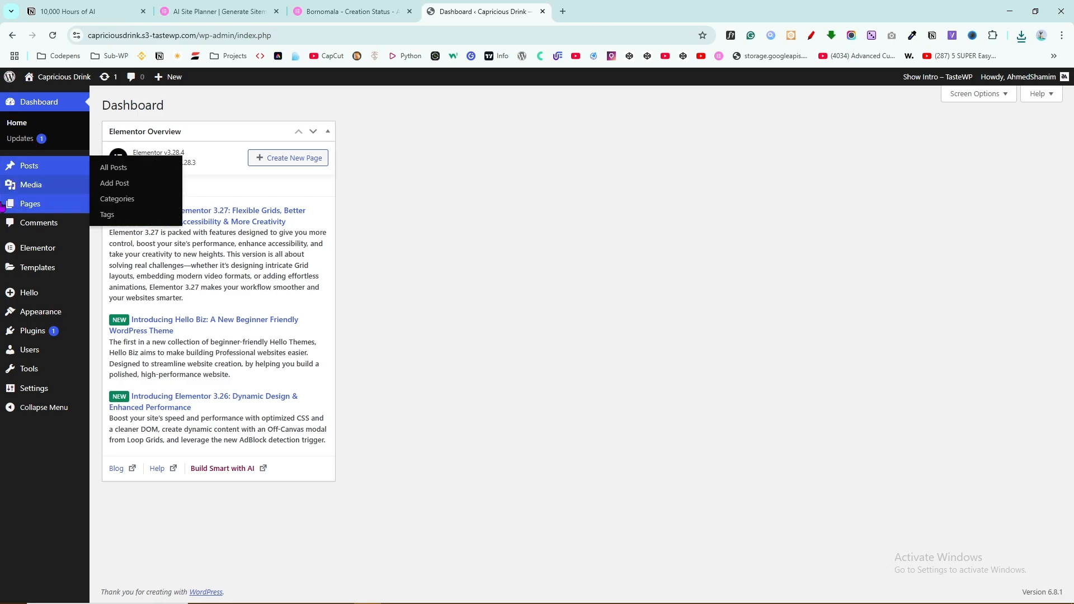
mouse_move(35, 271)
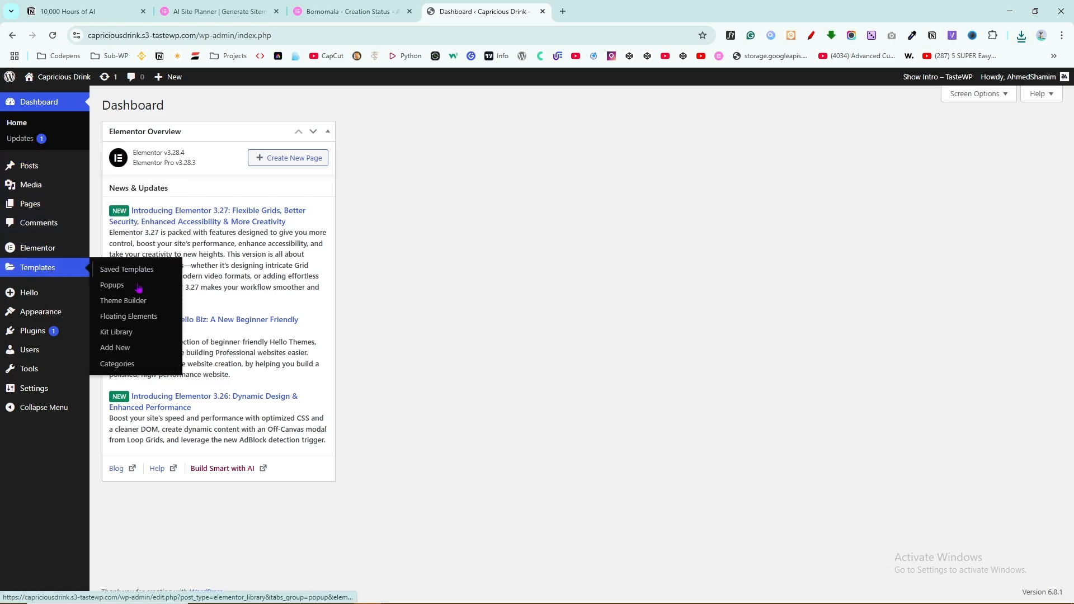
left_click(121, 338)
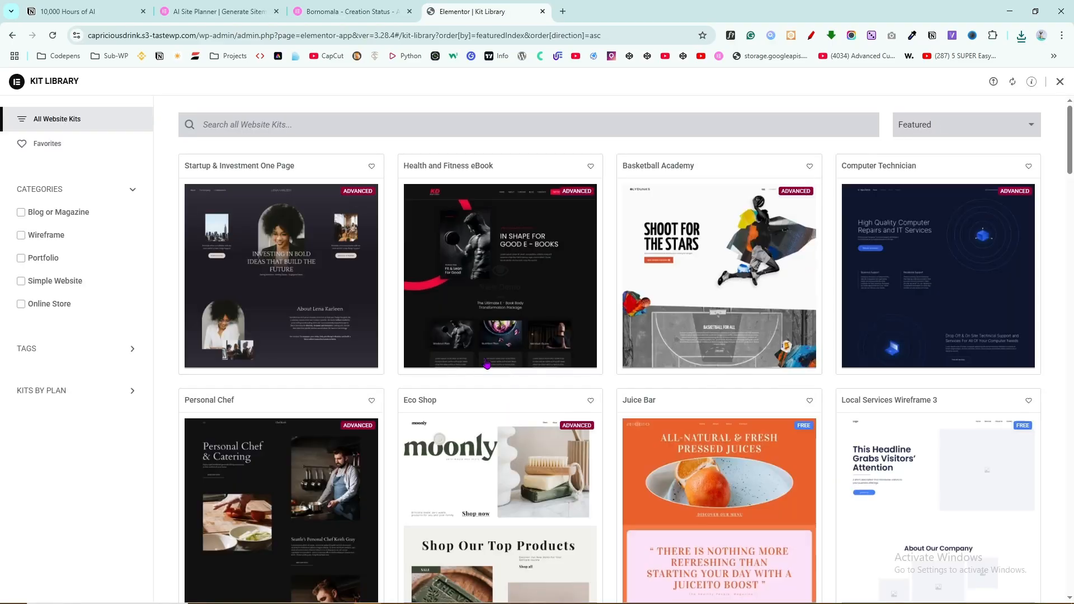
left_click(994, 82)
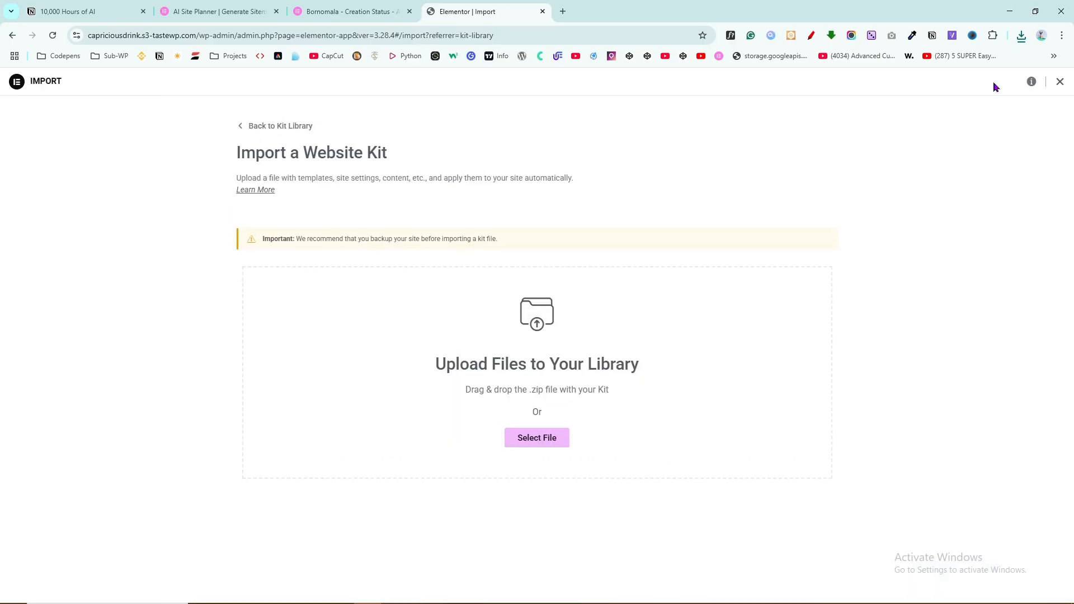
Import the downloaded Bornomala kit with all templates, content and site settings, enable unfiltered file uploads, and close the finished import.
left_click(557, 440)
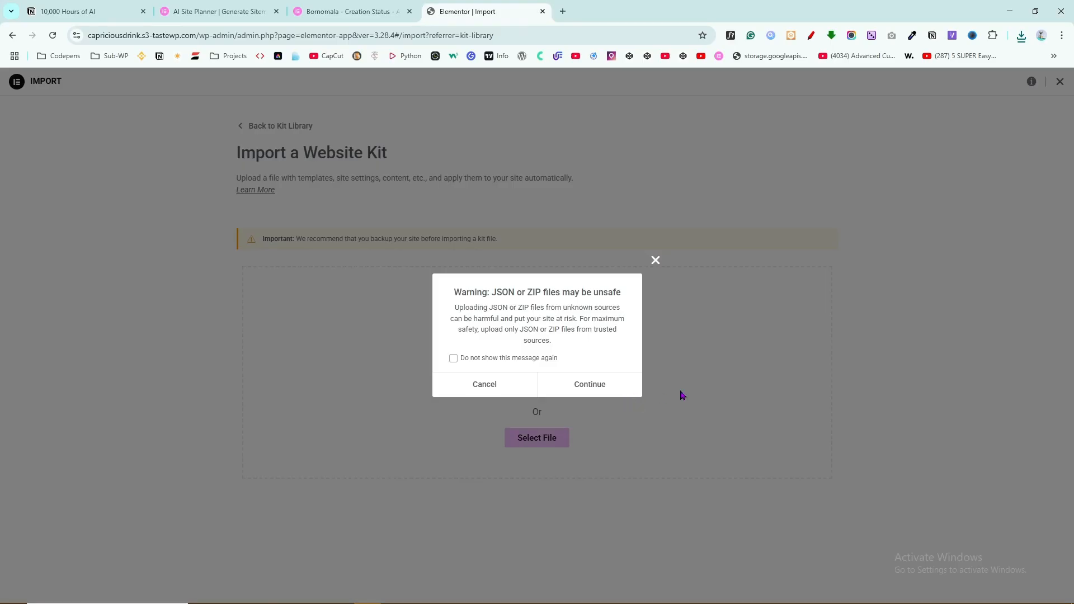
left_click(592, 392)
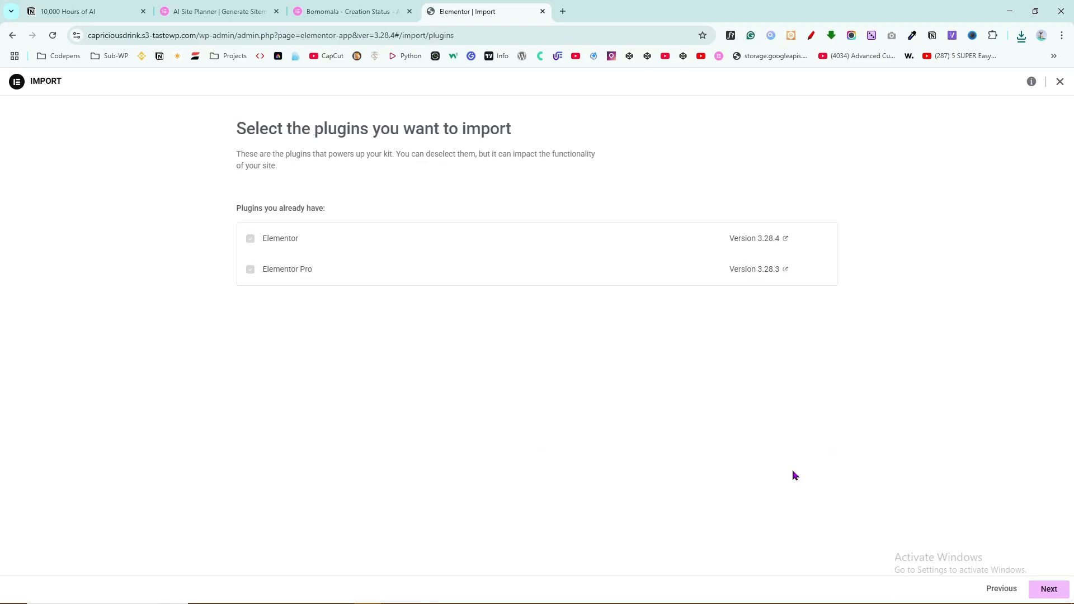
left_click(1047, 589)
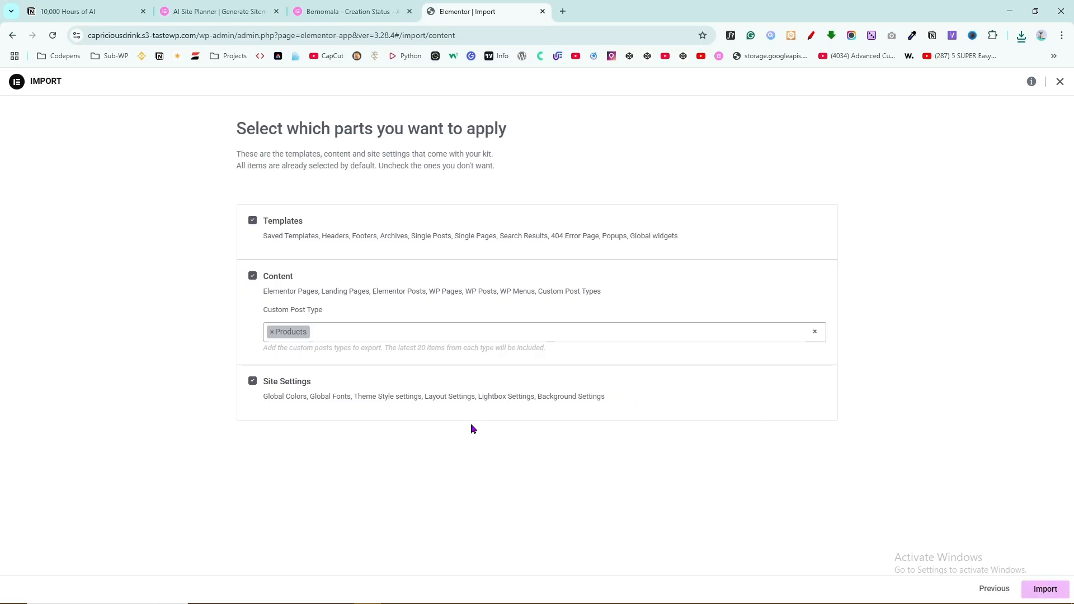
left_click(1041, 592)
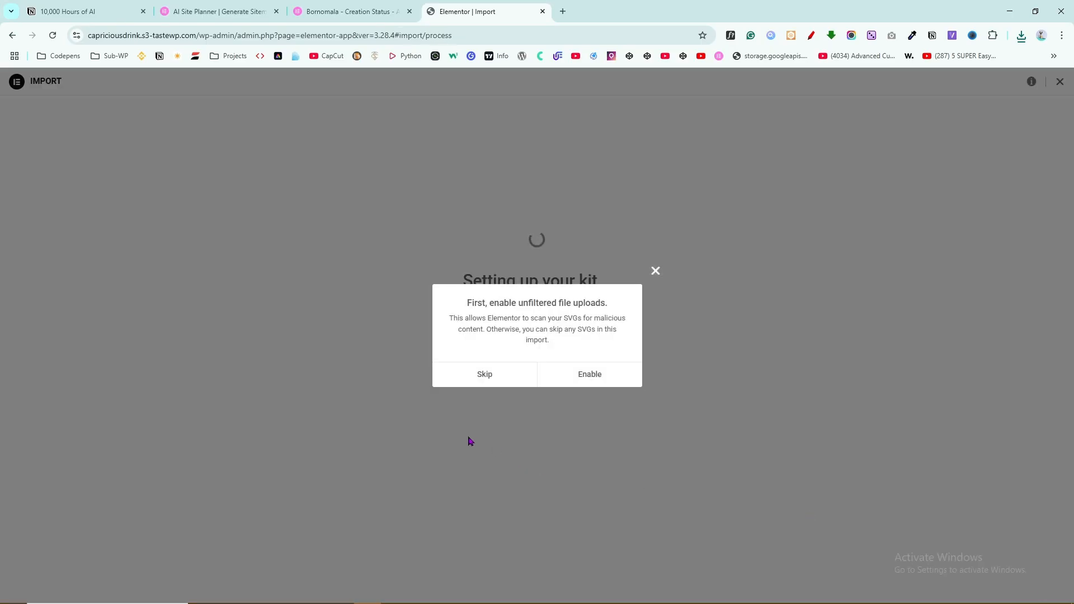
left_click(596, 380)
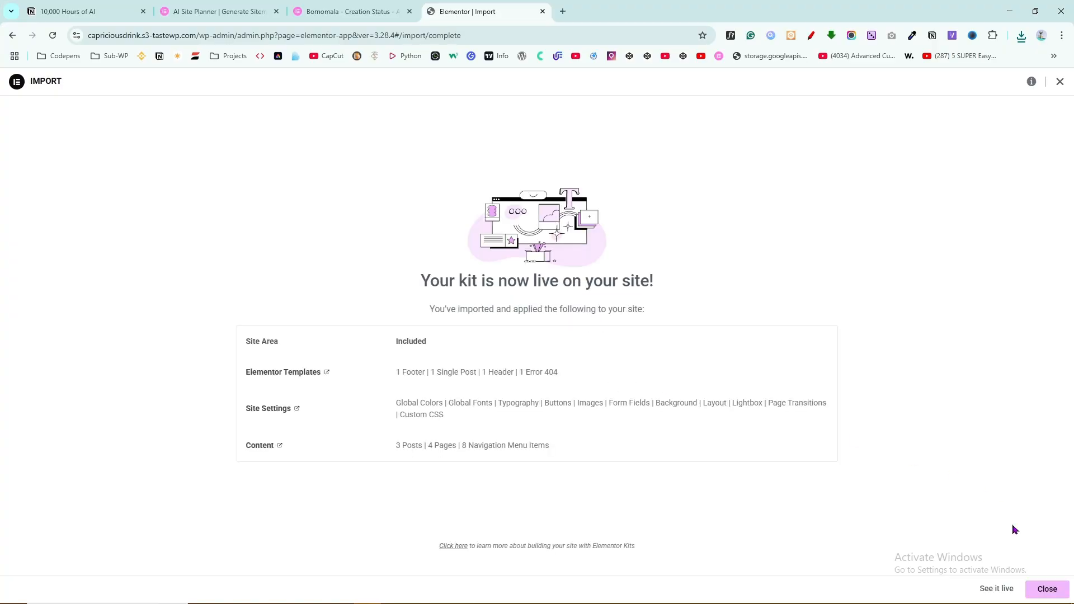
left_click(1048, 589)
Visit the live WordPress site, examine the imported home page from header to footer, and return to the AI Site Planner page.
mouse_move(80, 87)
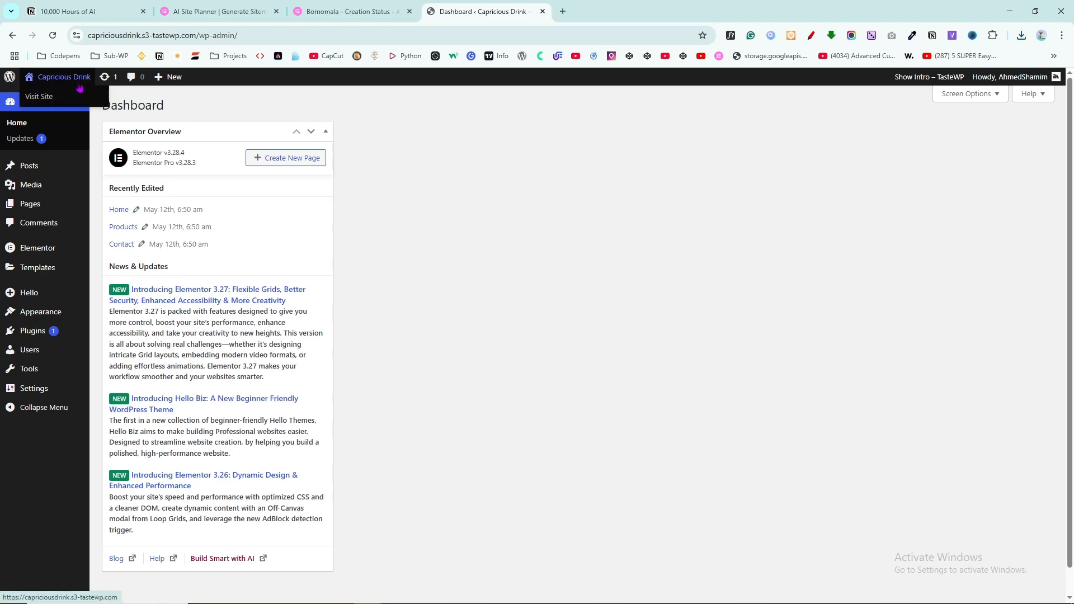
left_click(46, 101)
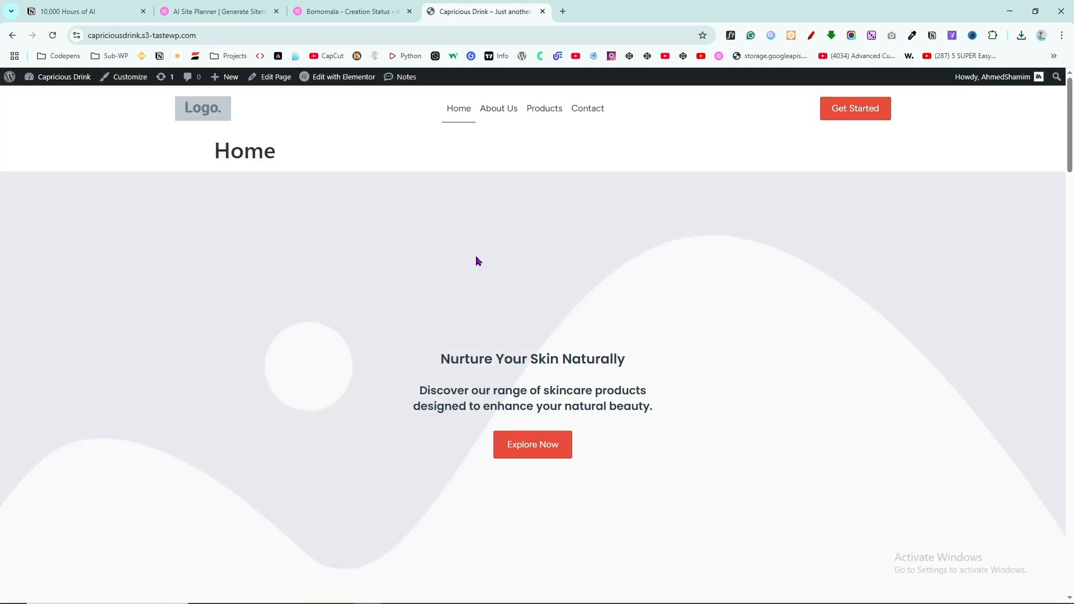
scroll(1044, 142, "down", 3)
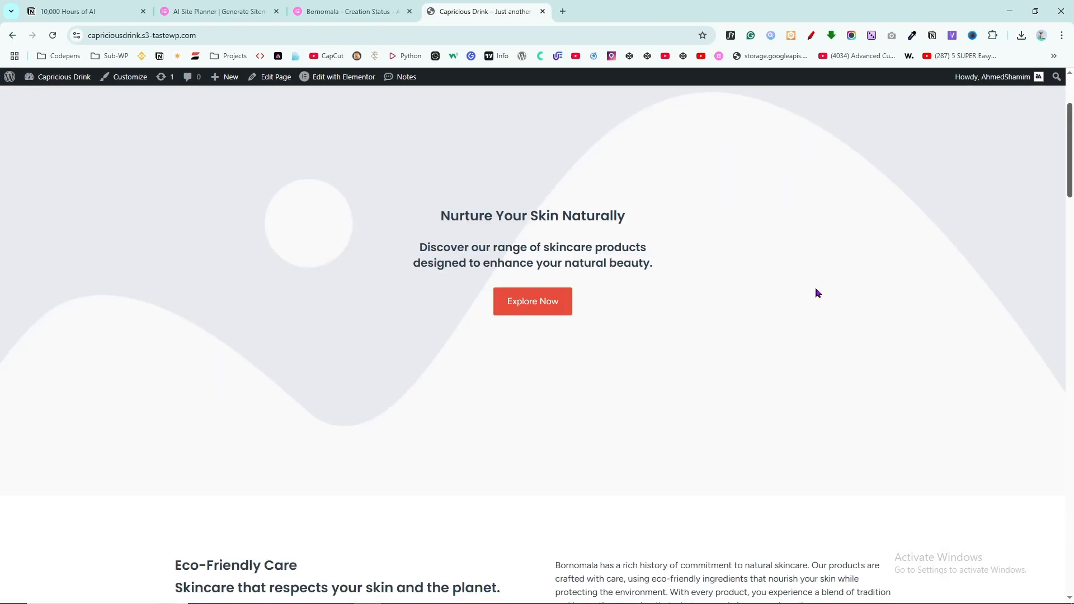
scroll(532, 336, "down", 5)
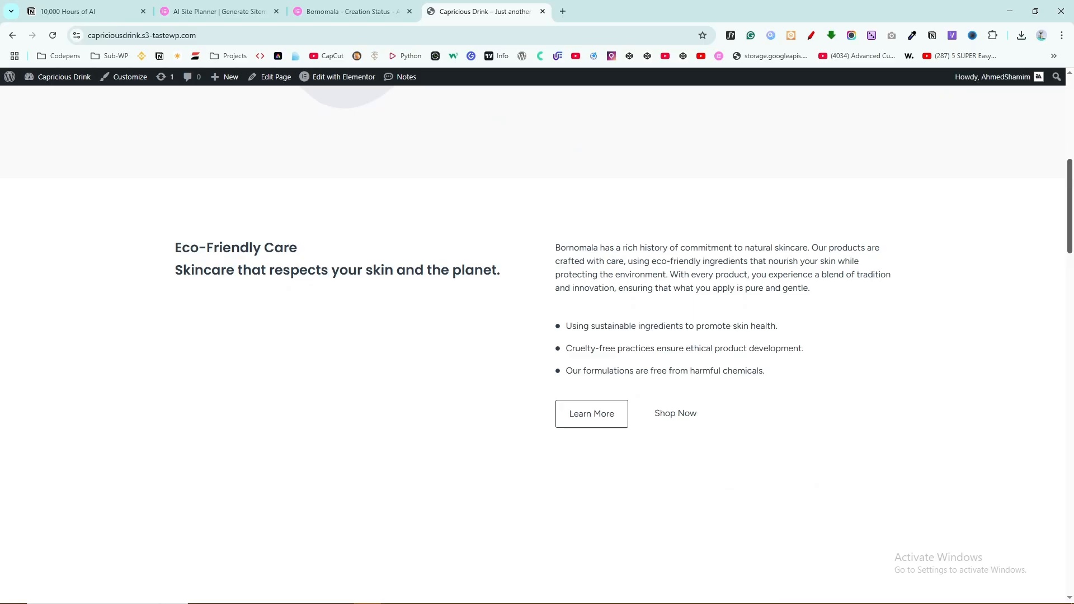
scroll(532, 336, "down", 4)
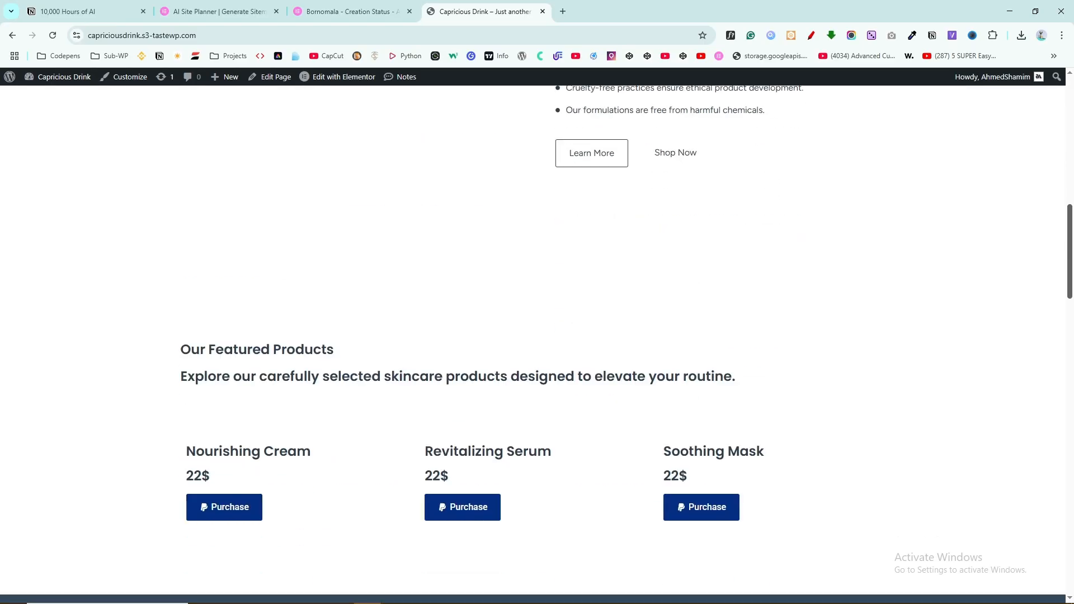
scroll(533, 336, "down", 7)
scroll(533, 335, "down", 13)
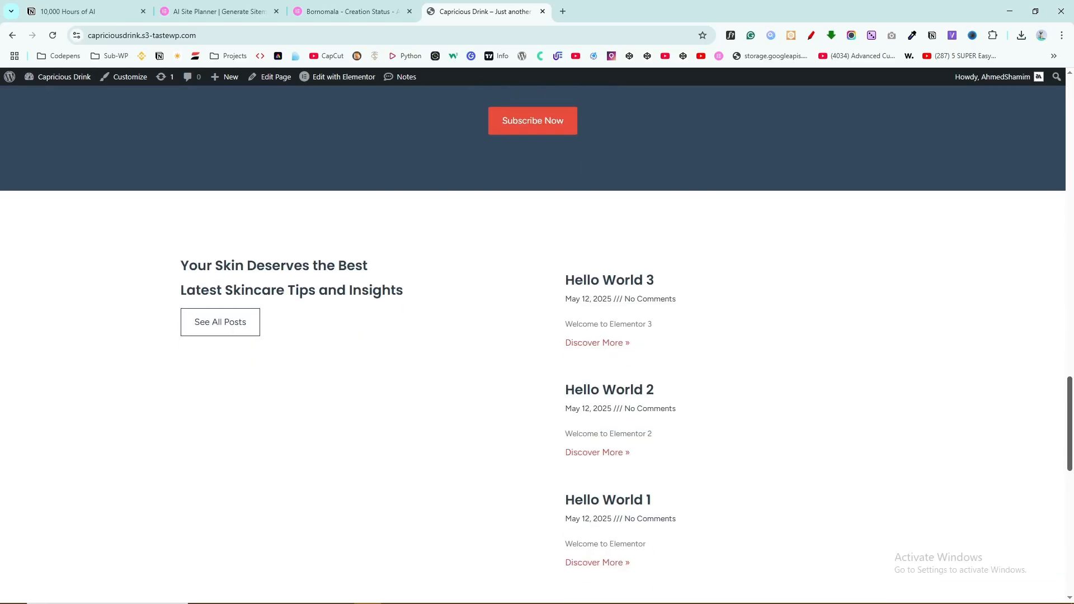
scroll(532, 336, "down", 8)
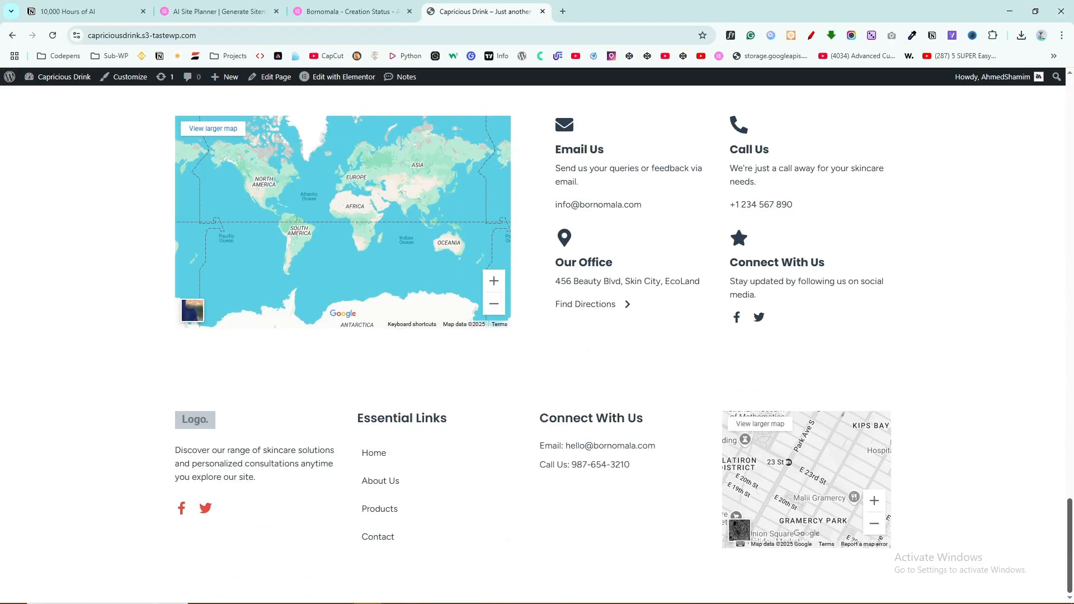
scroll(533, 336, "up", 6)
scroll(532, 336, "up", 20)
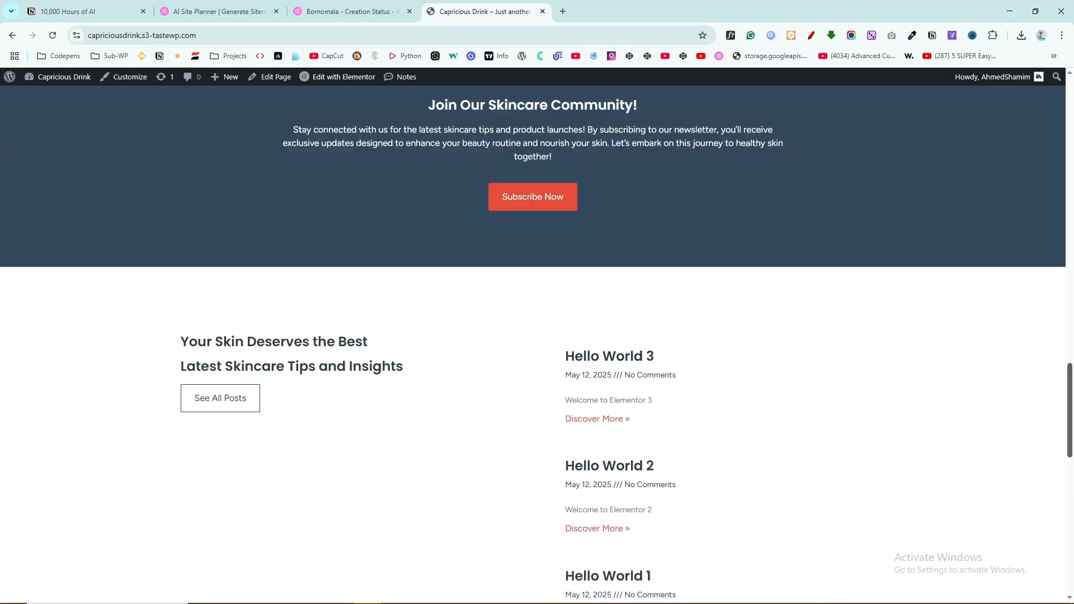
scroll(533, 336, "up", 10)
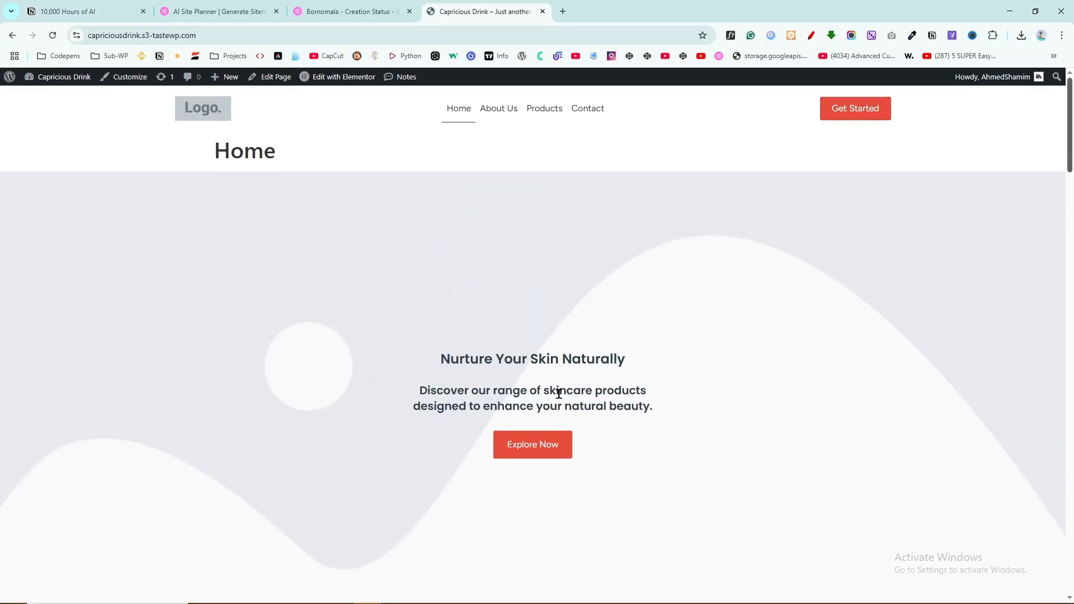
left_click(199, 9)
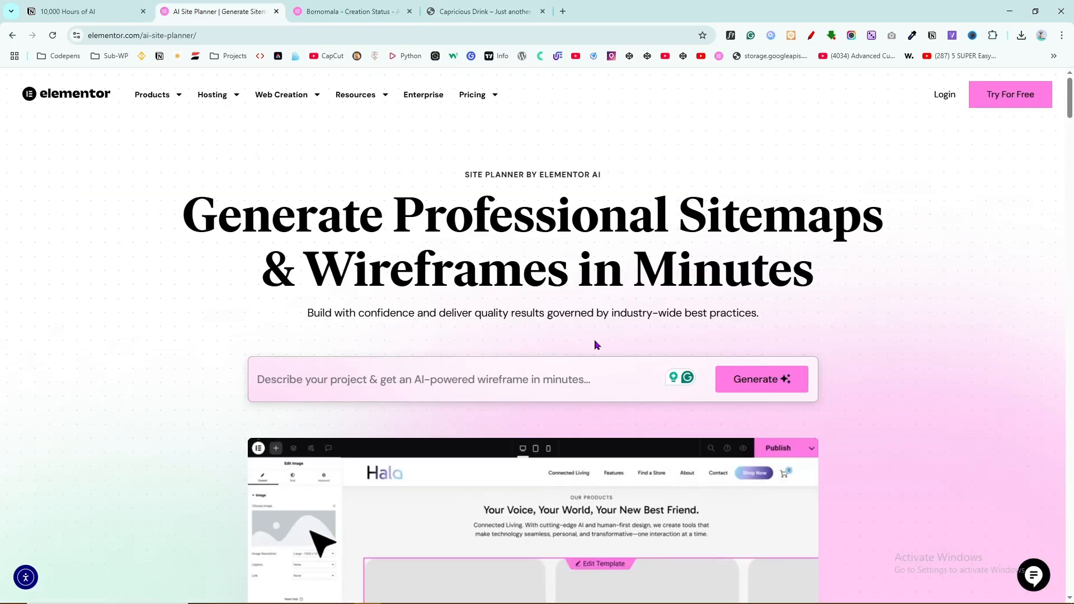